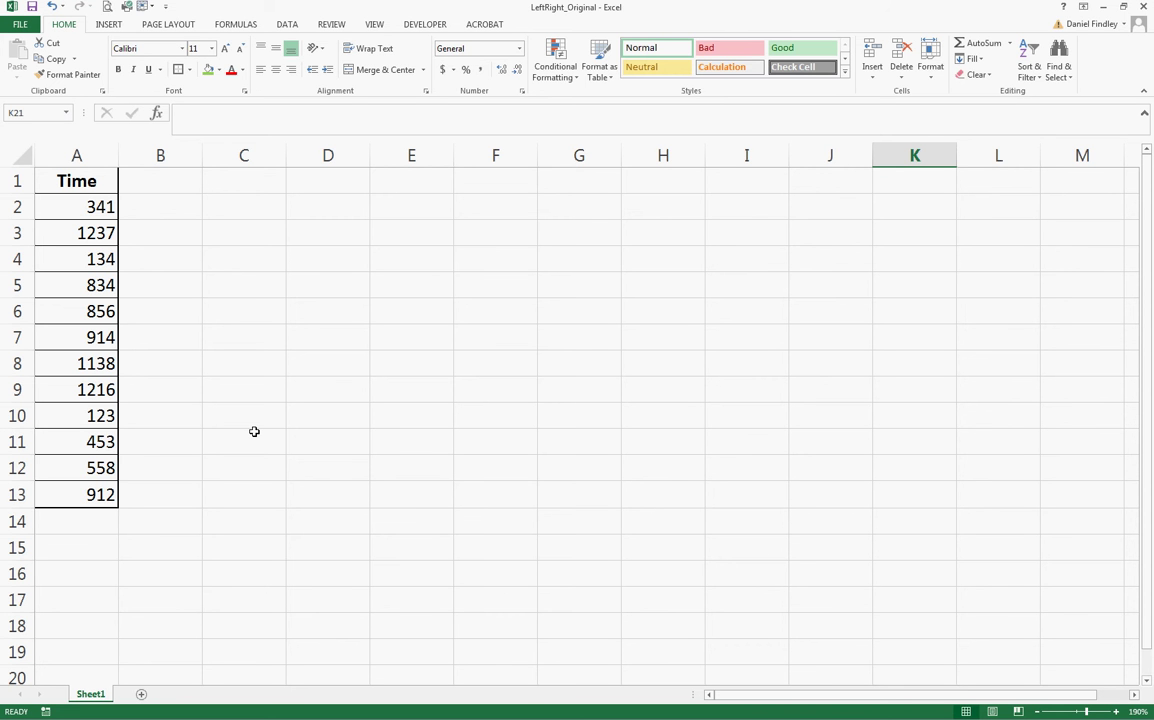
Check the Time values 341 and 1237, then enter the header Hour in B1.
left_click(74, 207)
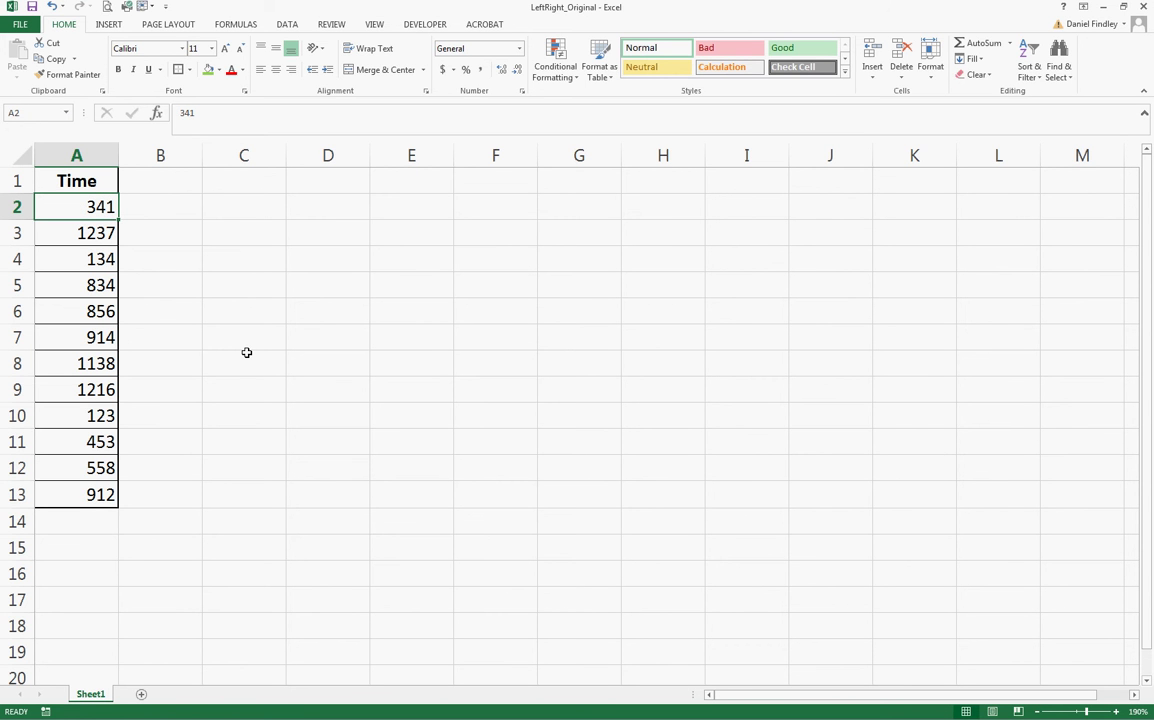
left_click(104, 236)
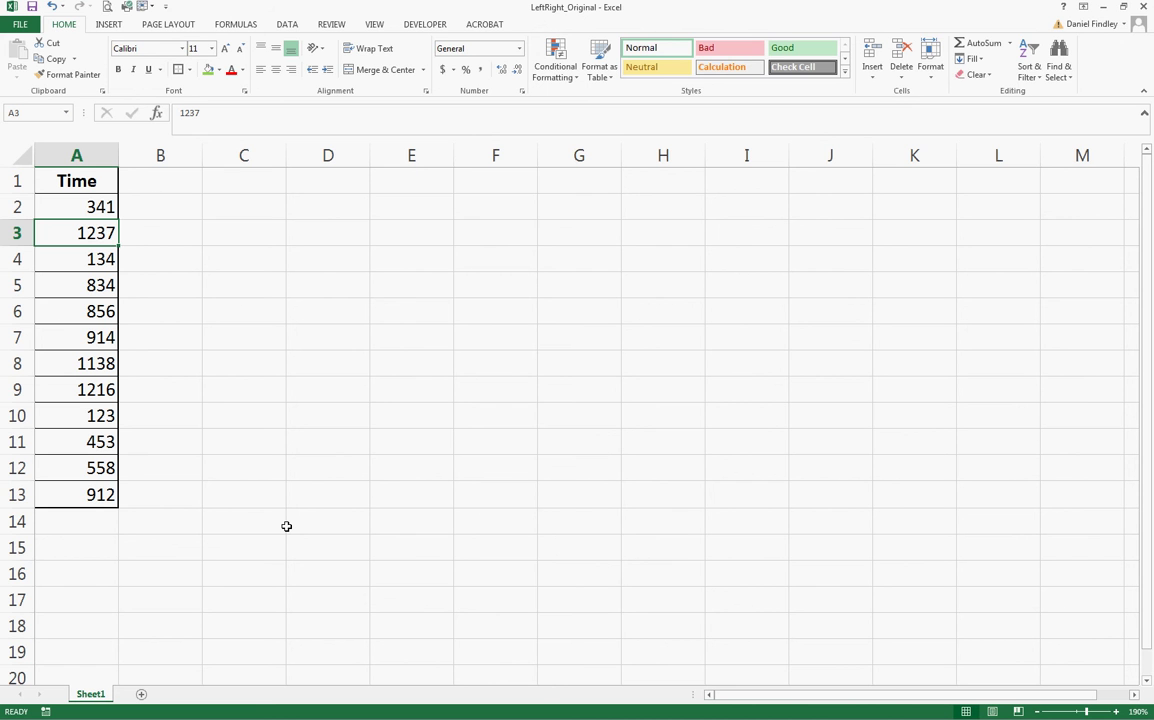
left_click(147, 188)
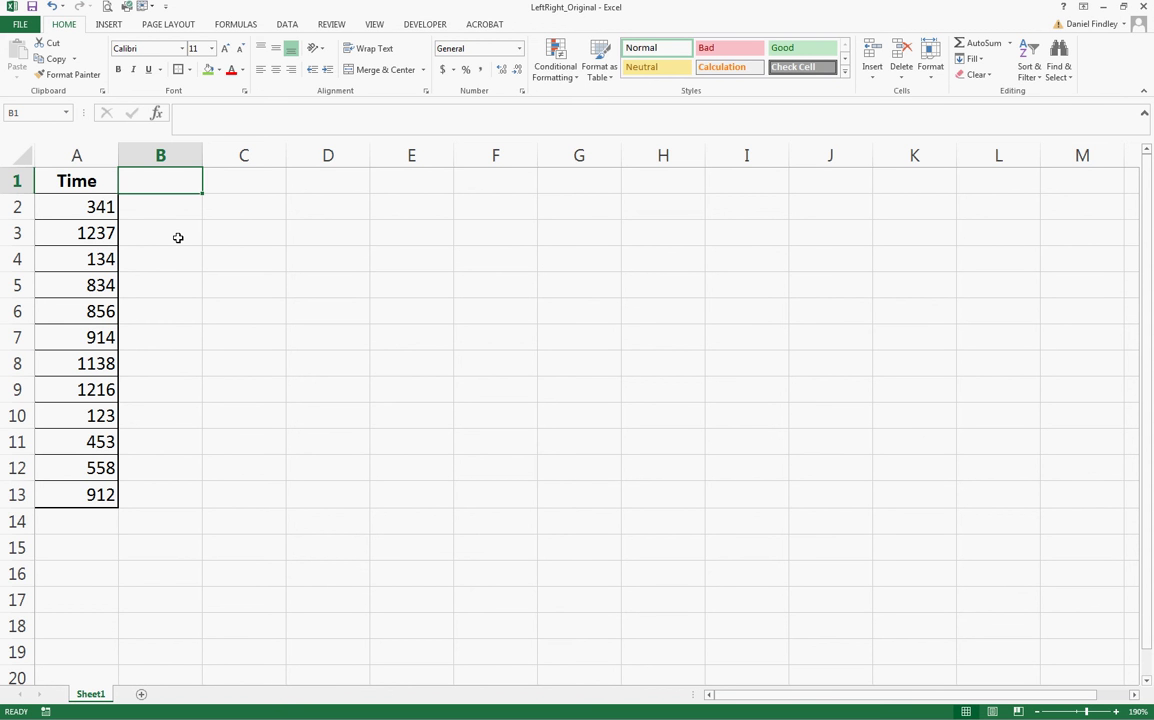
key("F2")
type("Hour")
key("Return")
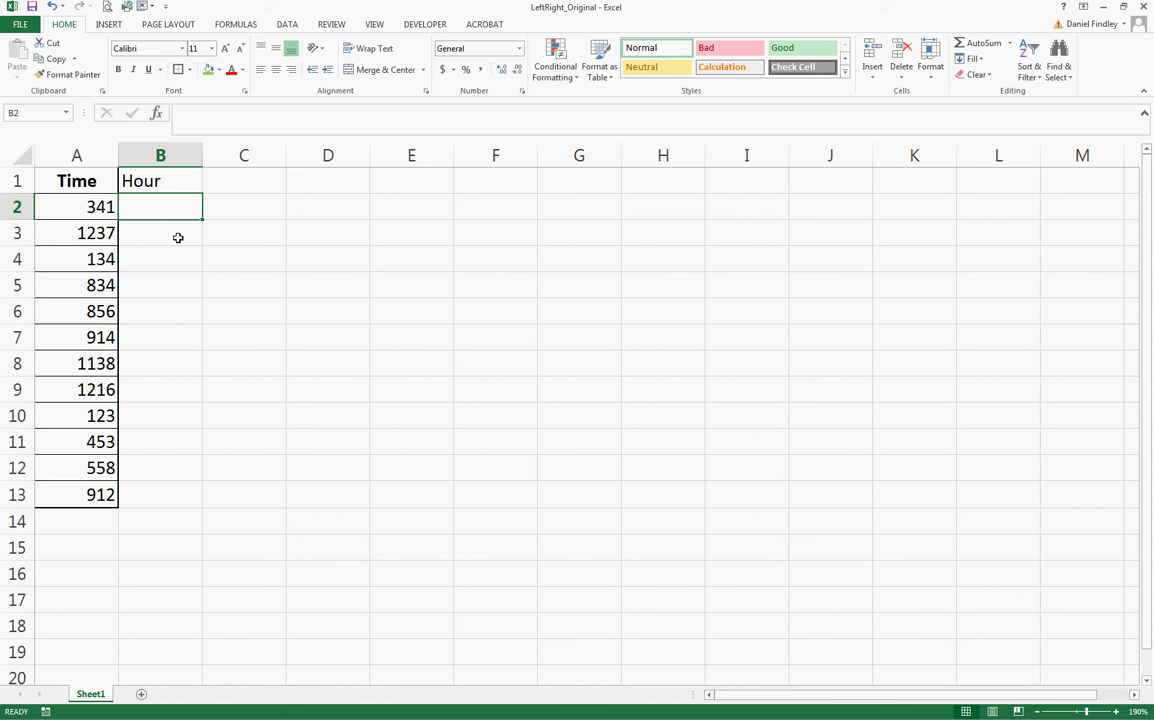
Enter =LEFT(A2,1) in B2, right-align it, and fill it down to B13.
type("=")
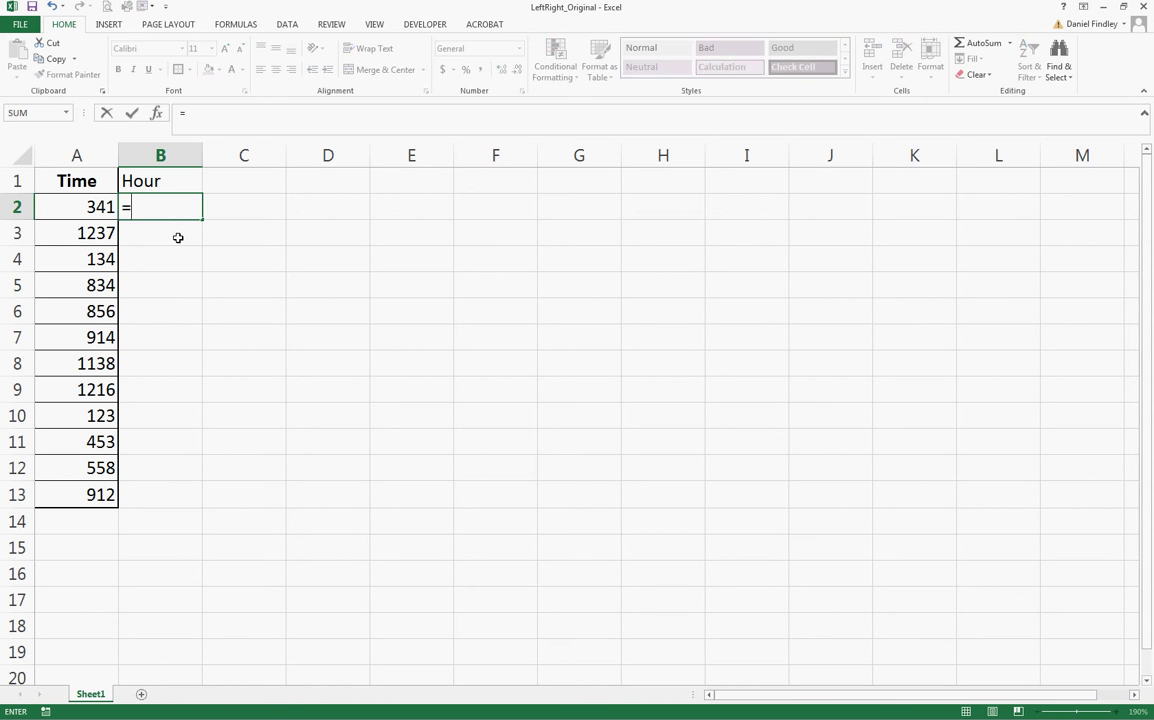
type("left(")
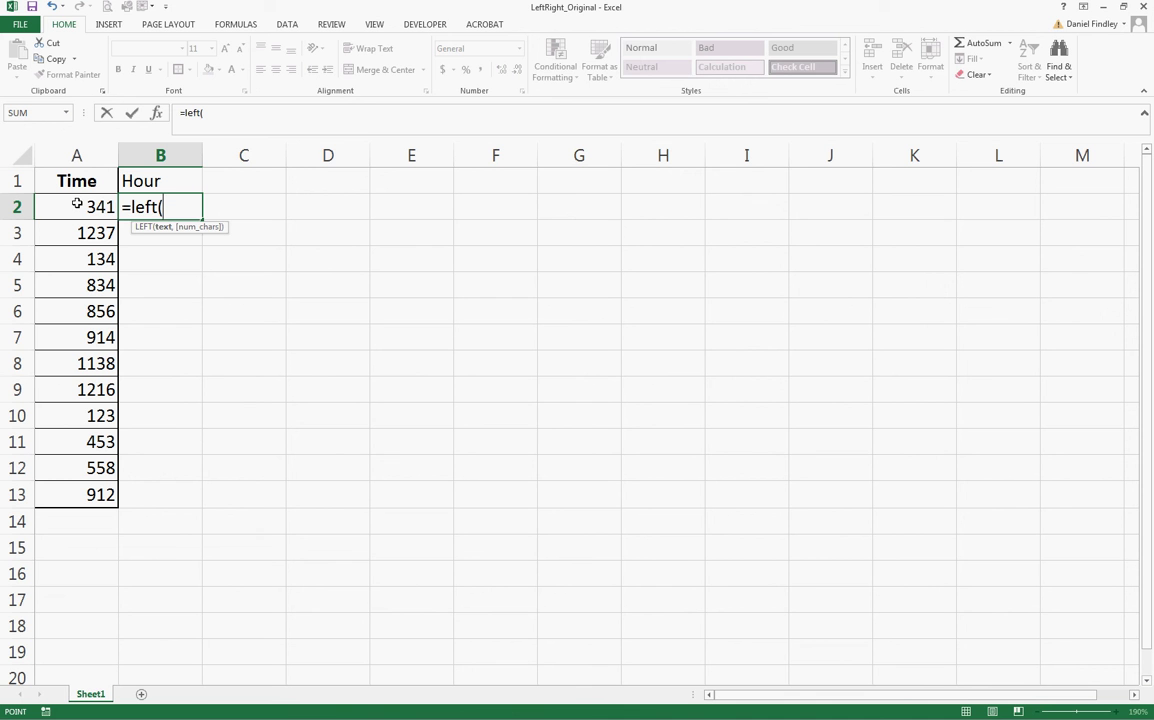
left_click(77, 203)
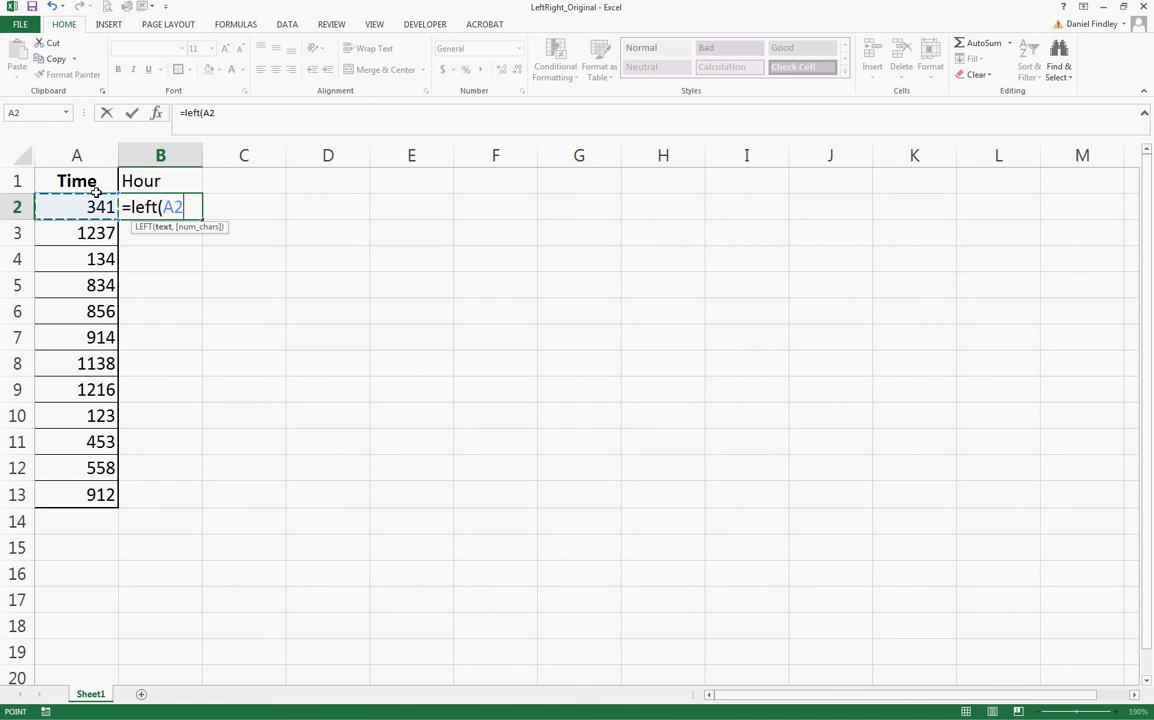
left_click(248, 118)
type(",1)")
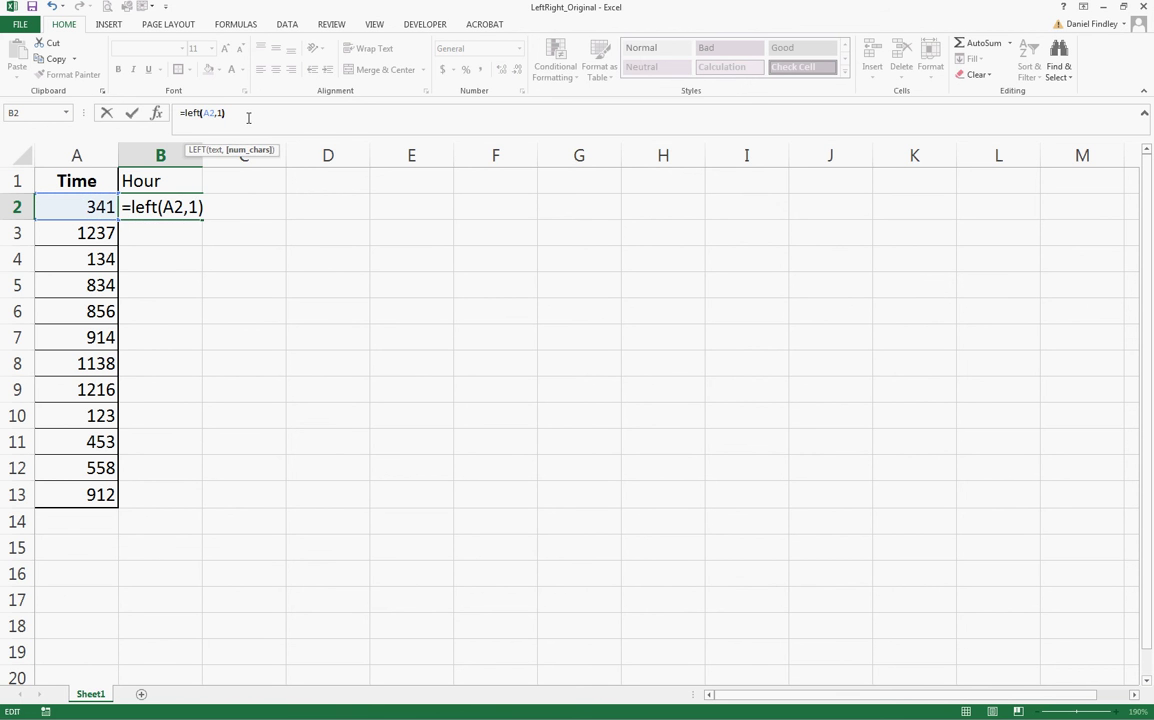
key("Return")
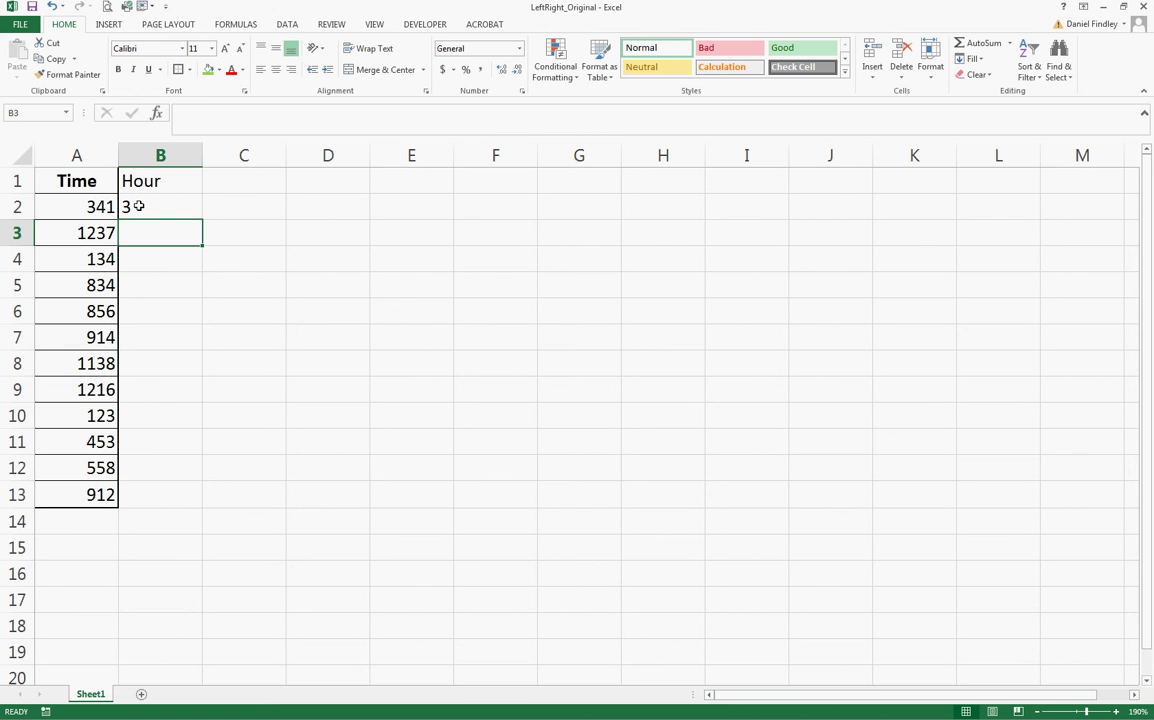
left_click(139, 206)
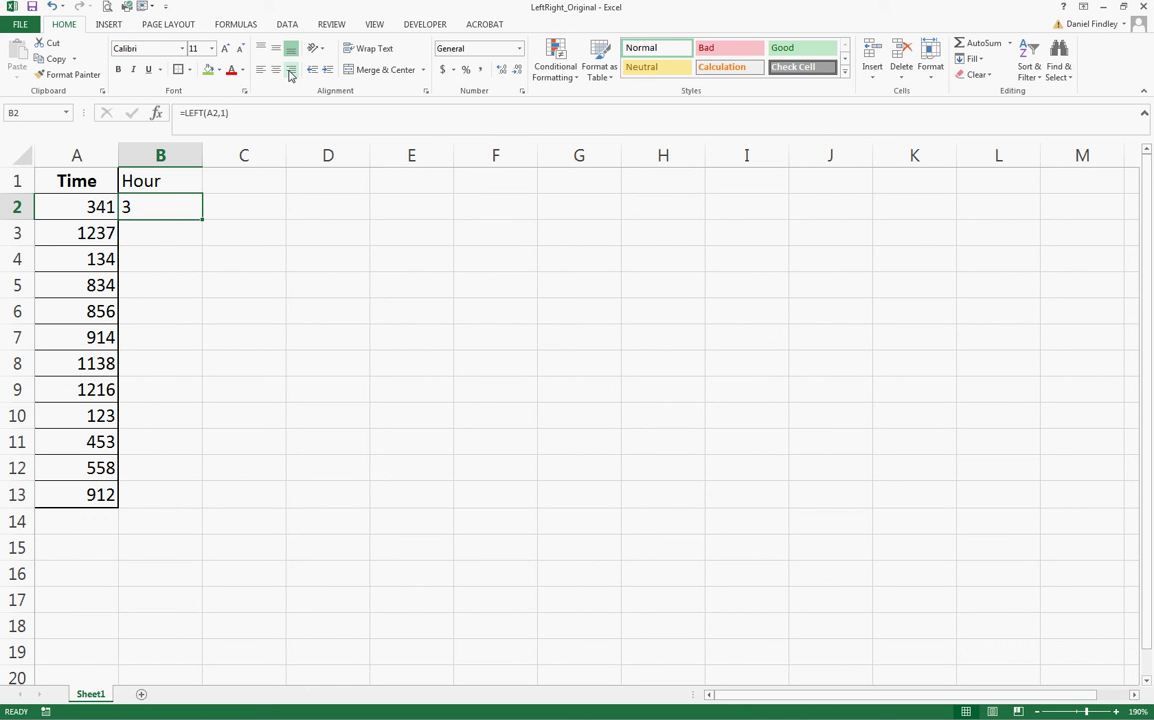
left_click(290, 72)
left_click_drag(203, 219, 191, 497)
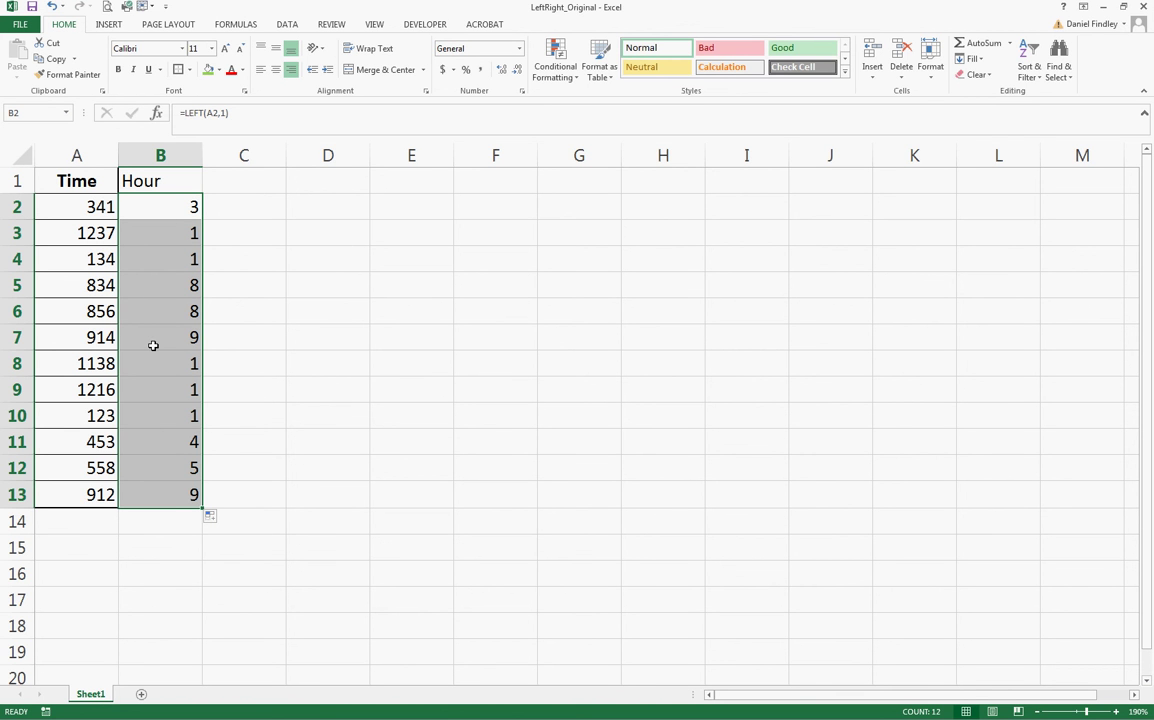
Rewrite the B2 formula as =IF(LEN(A2)=3,LEFT(A2,1),LEFT(A2,2)).
left_click(160, 209)
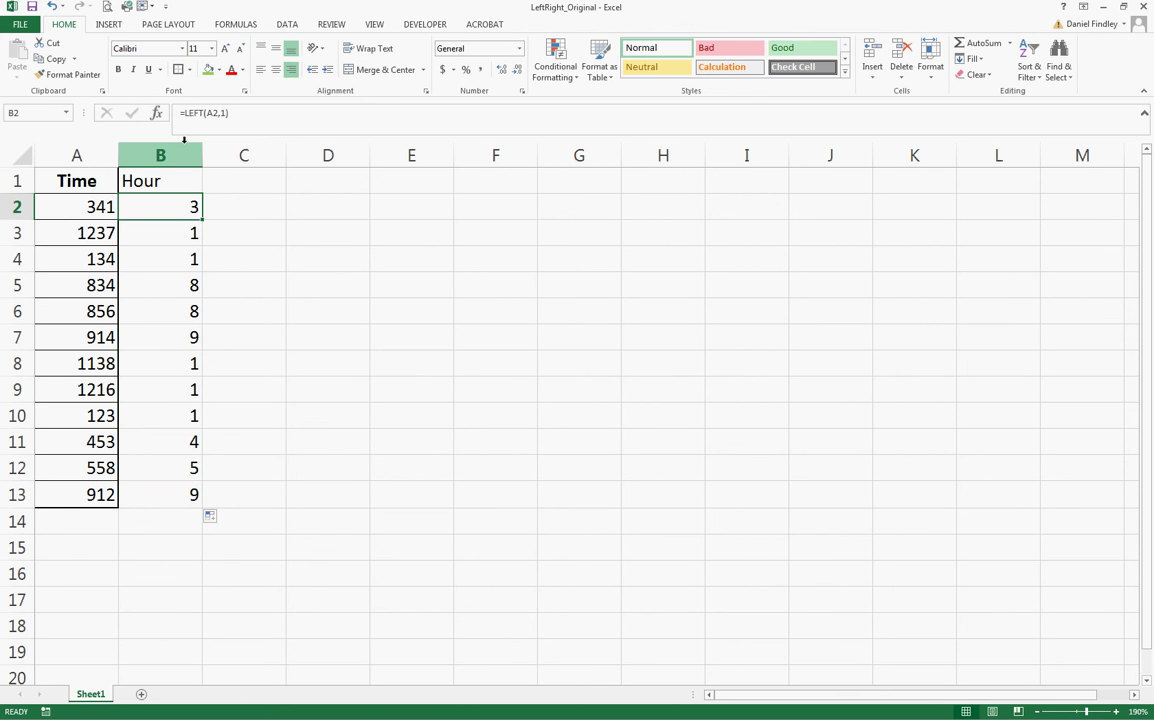
left_click(185, 119)
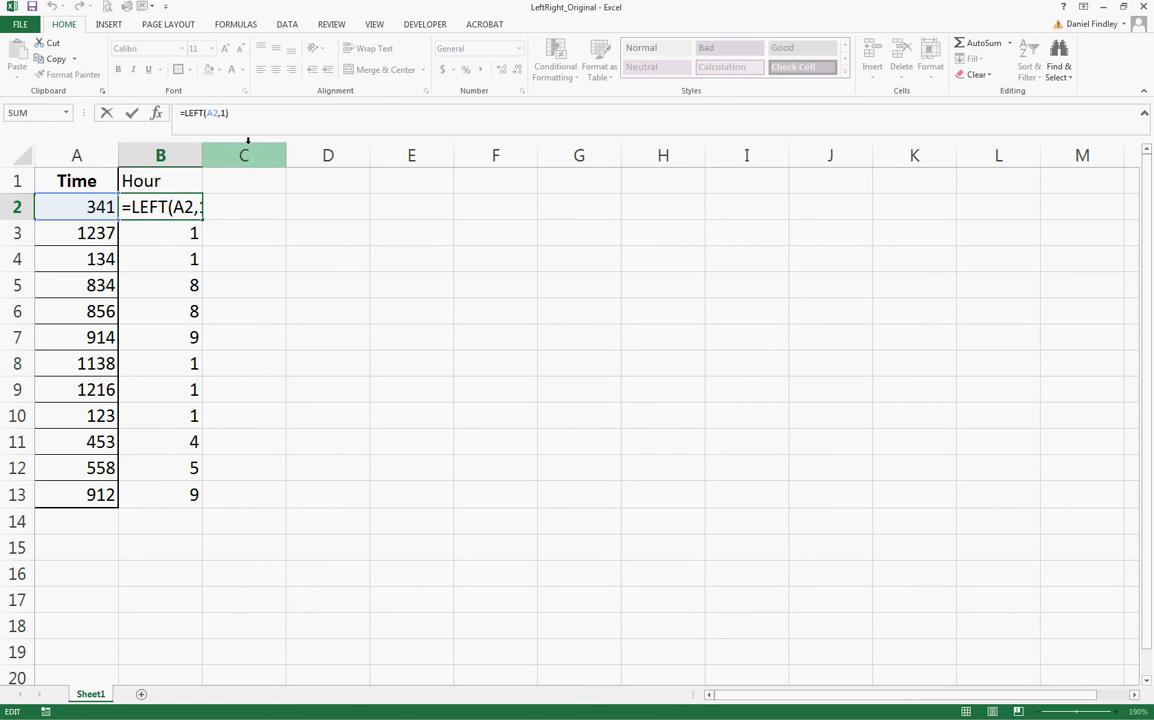
left_click_drag(231, 118, 189, 118)
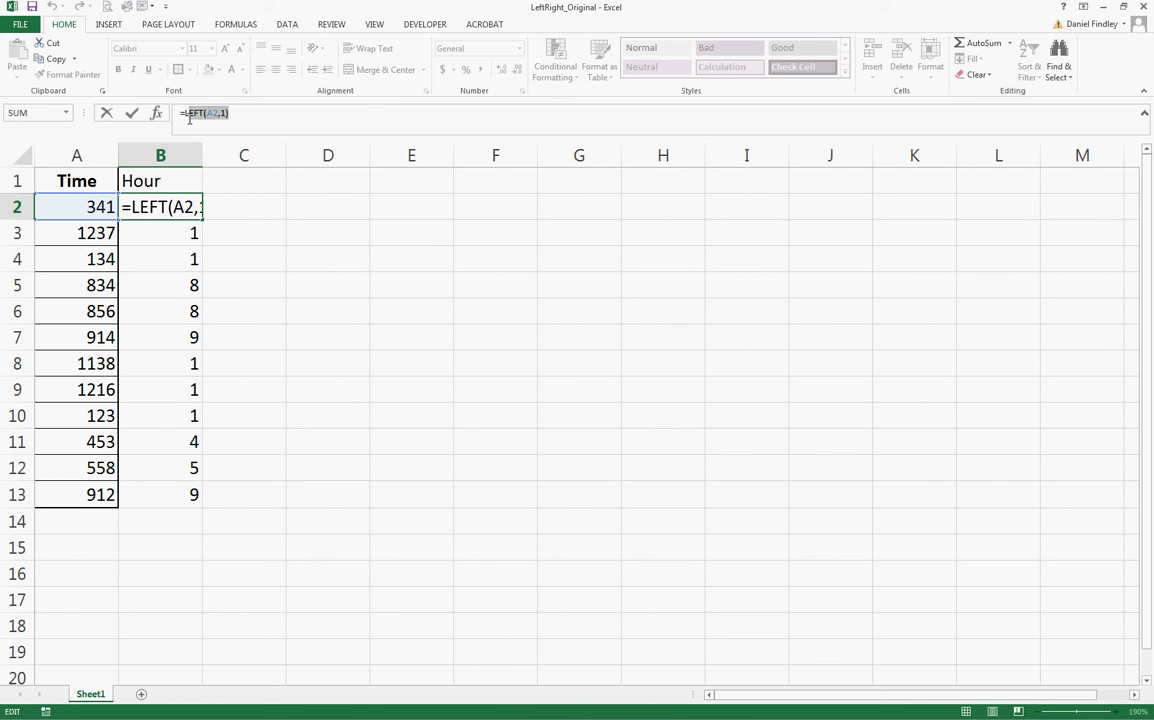
key("BackSpace")
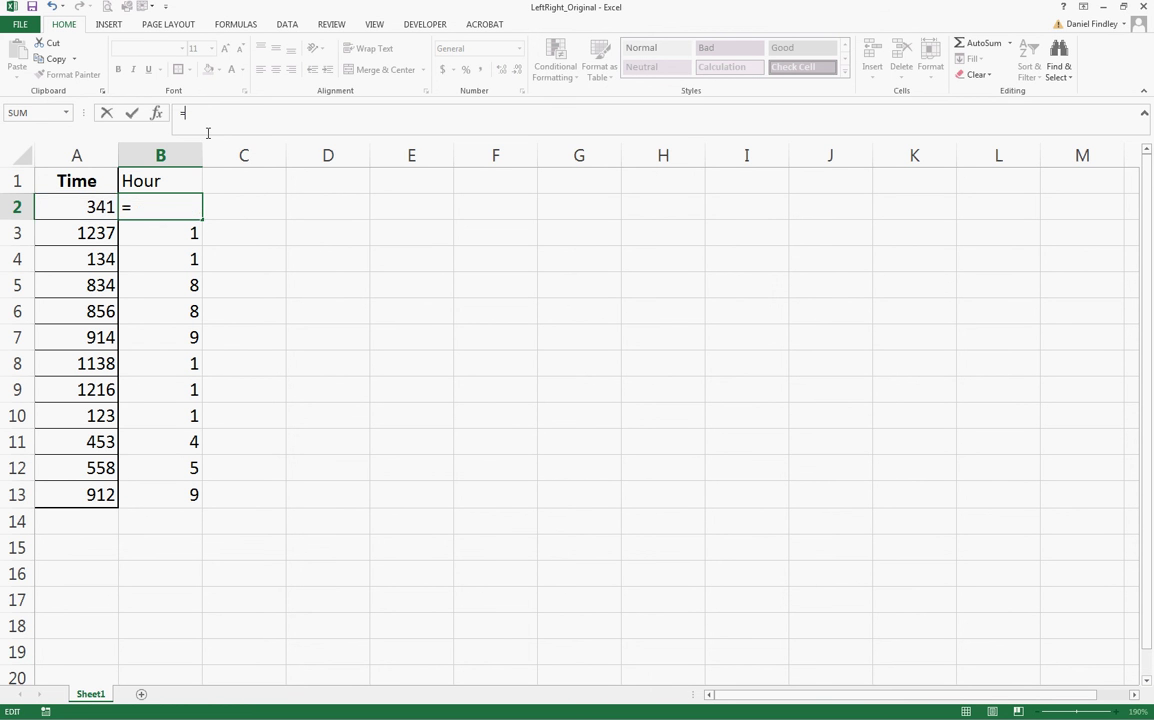
type("if(Le")
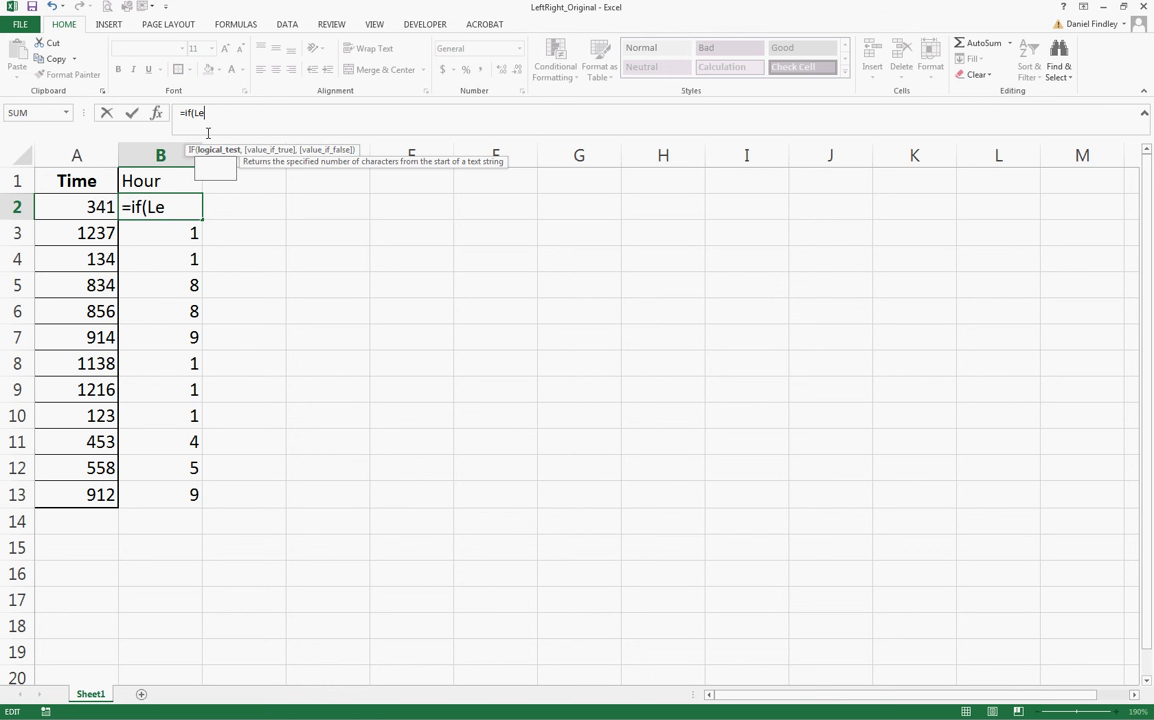
type("n(")
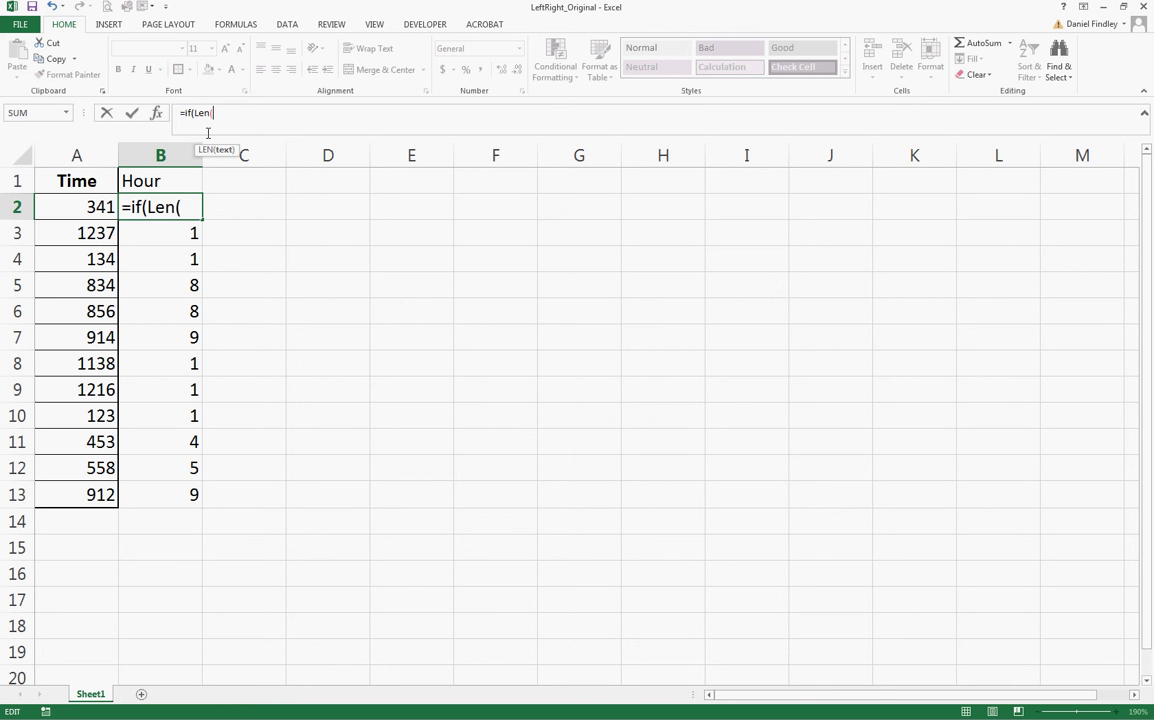
left_click(116, 199)
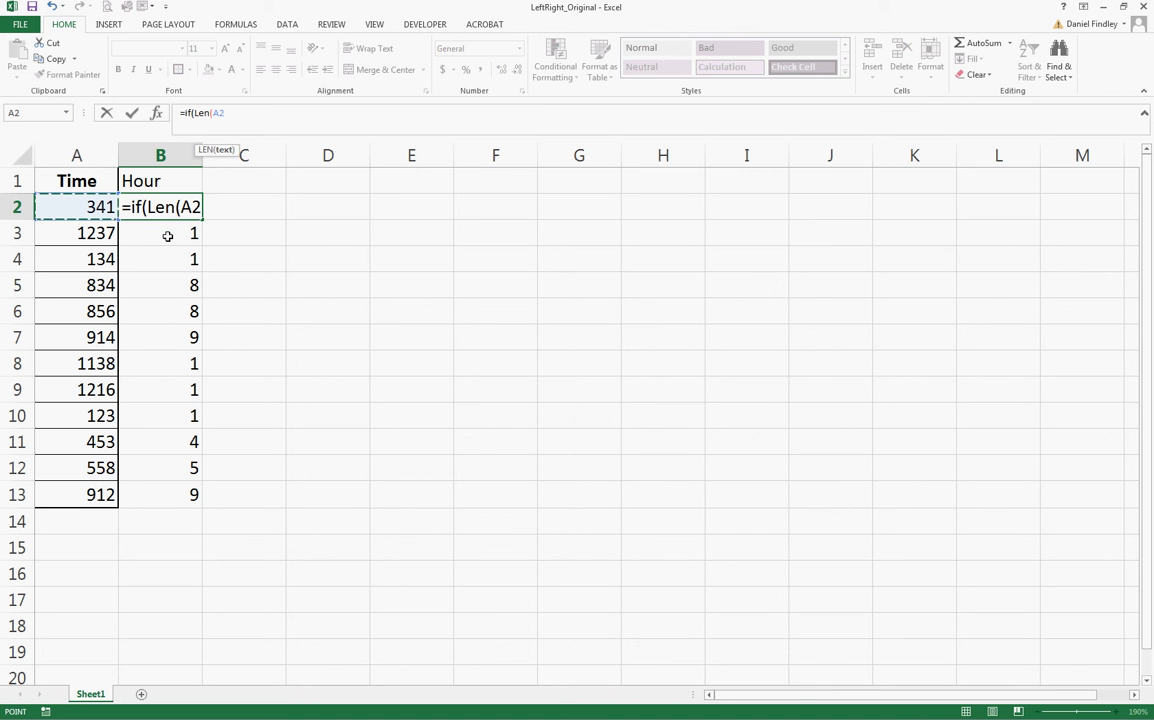
type(")=")
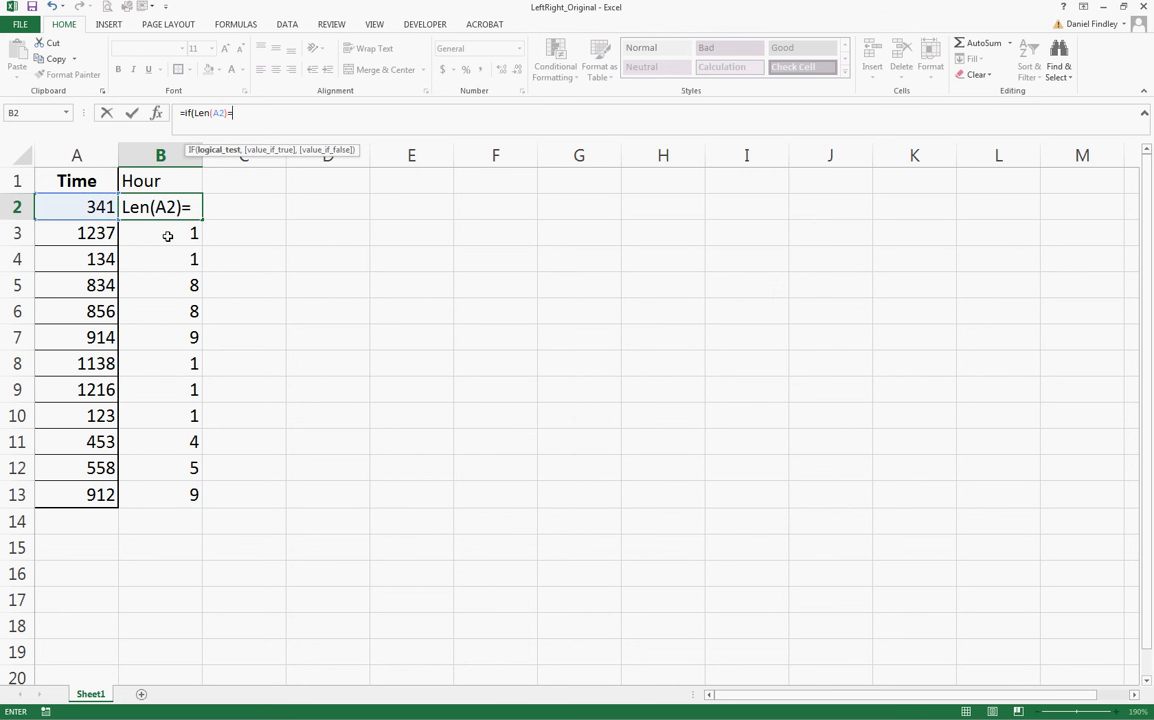
type("3,")
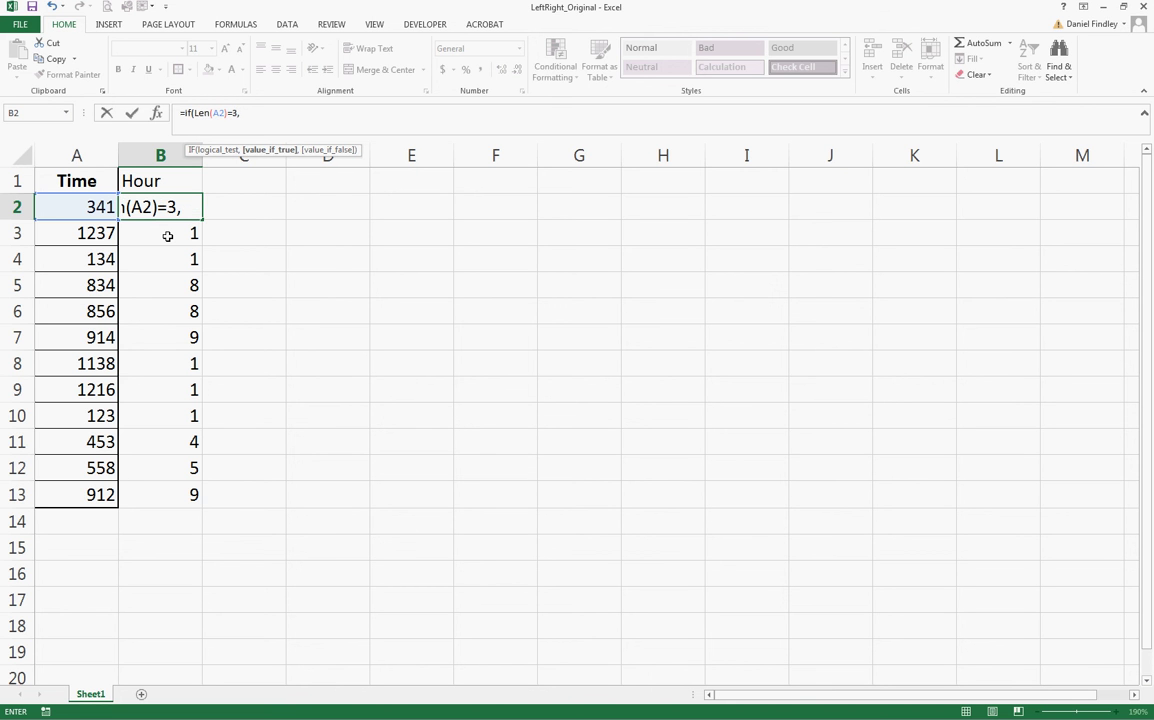
type("left")
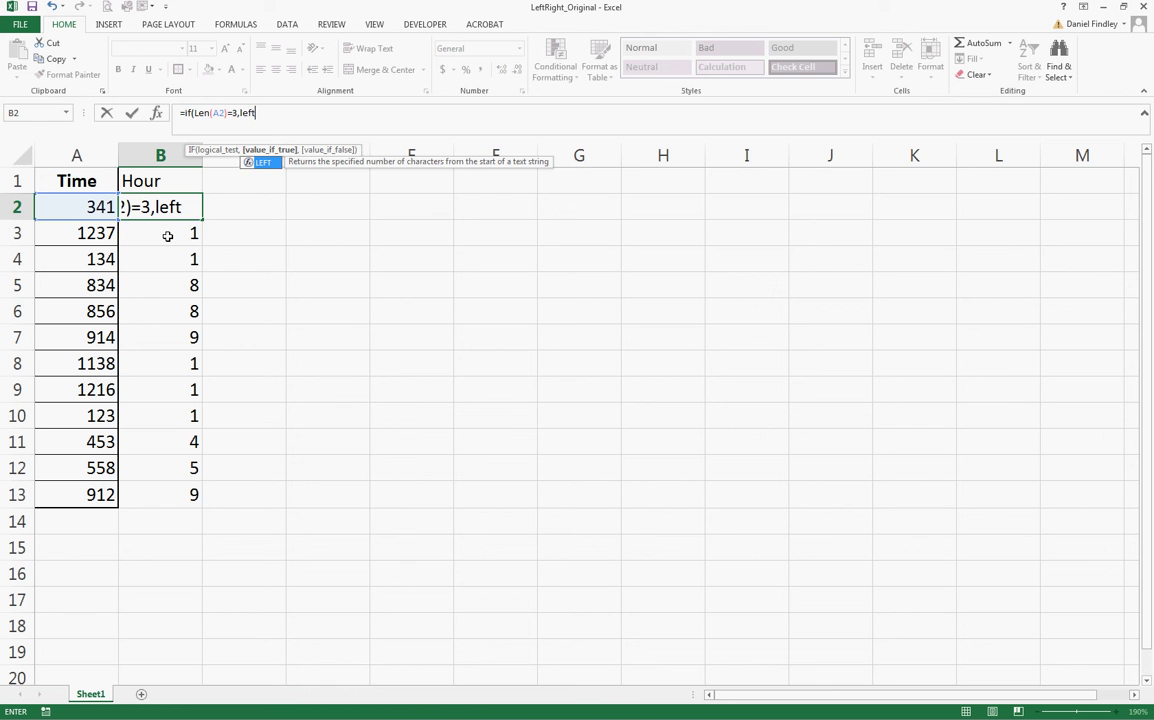
type("(a")
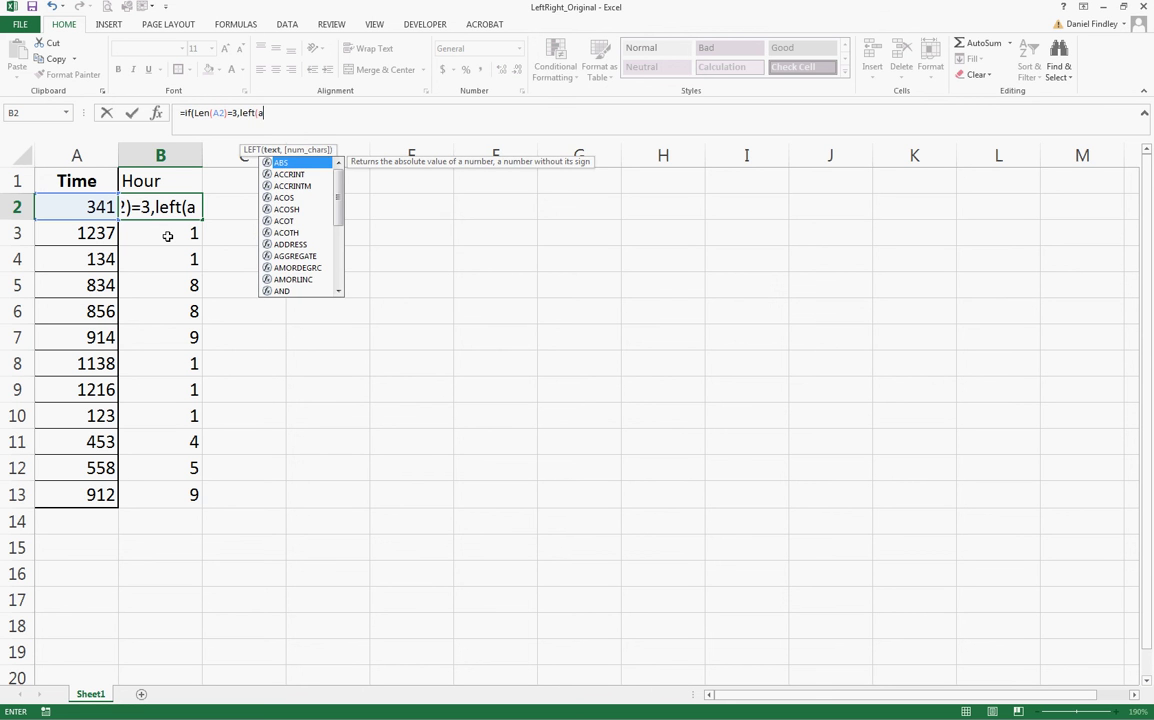
type("2,1)")
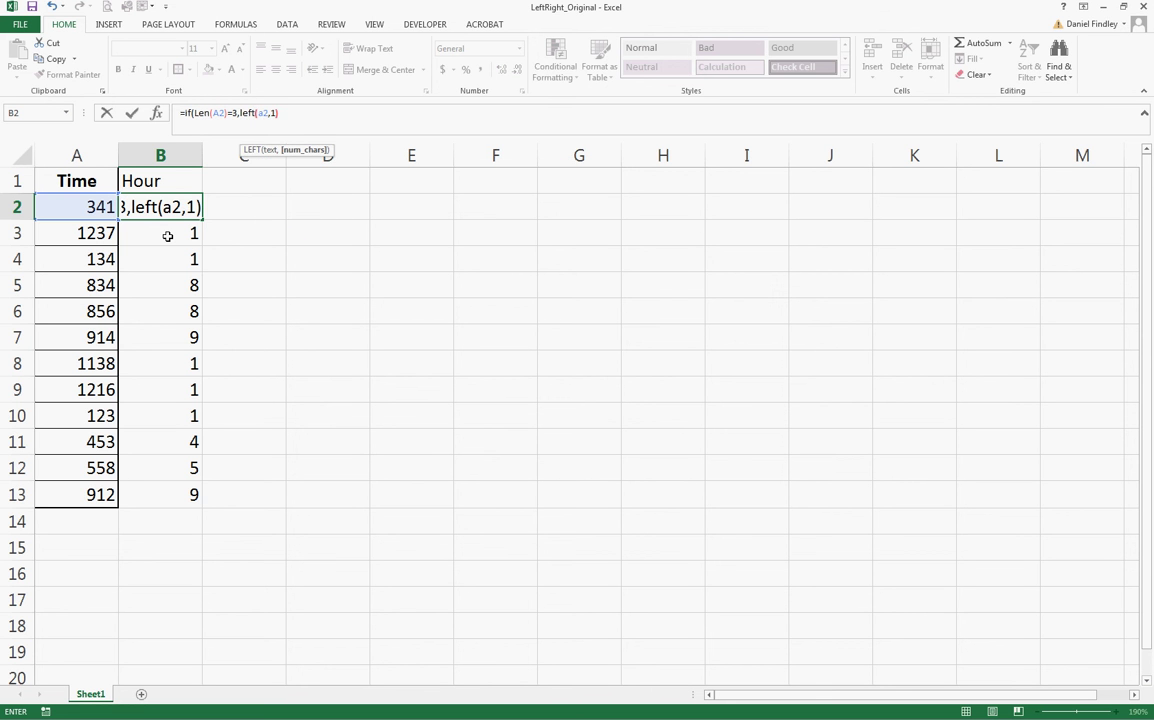
type(",")
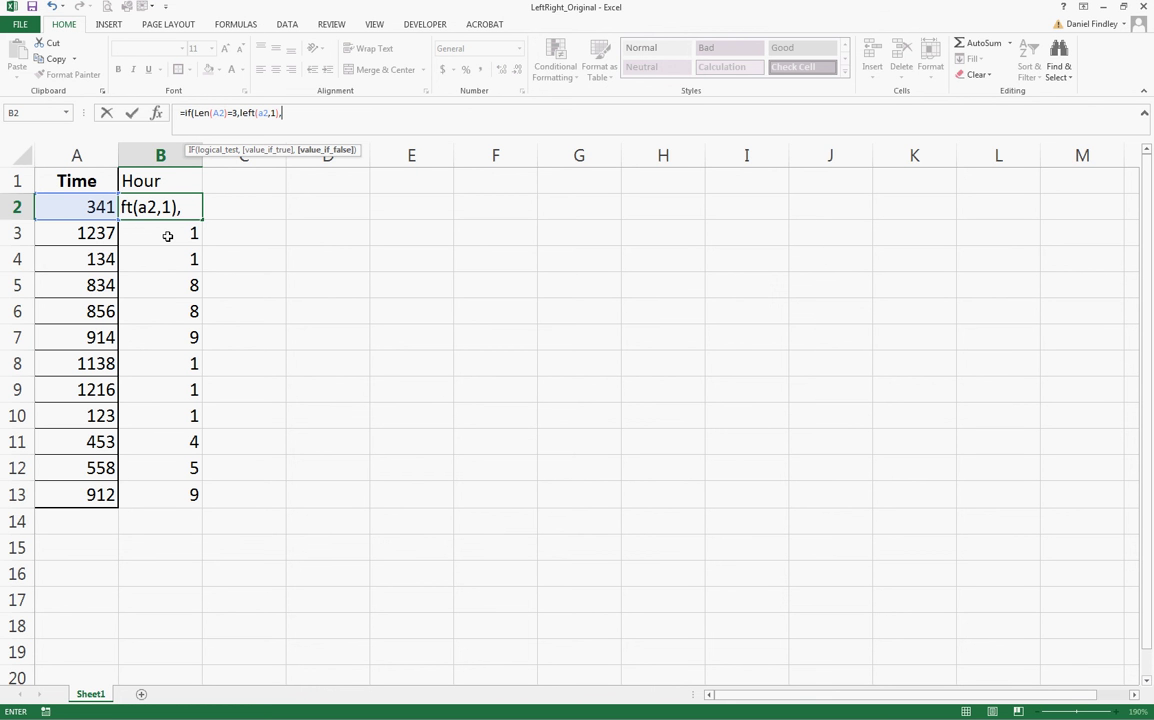
type("left")
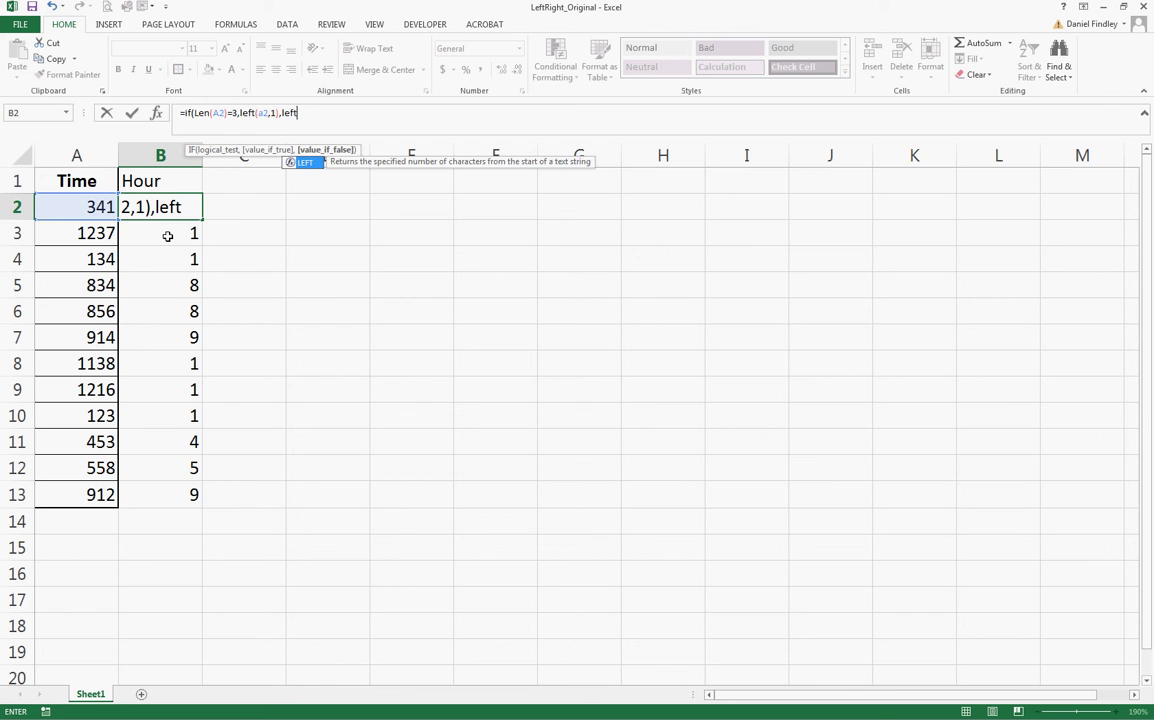
type("(")
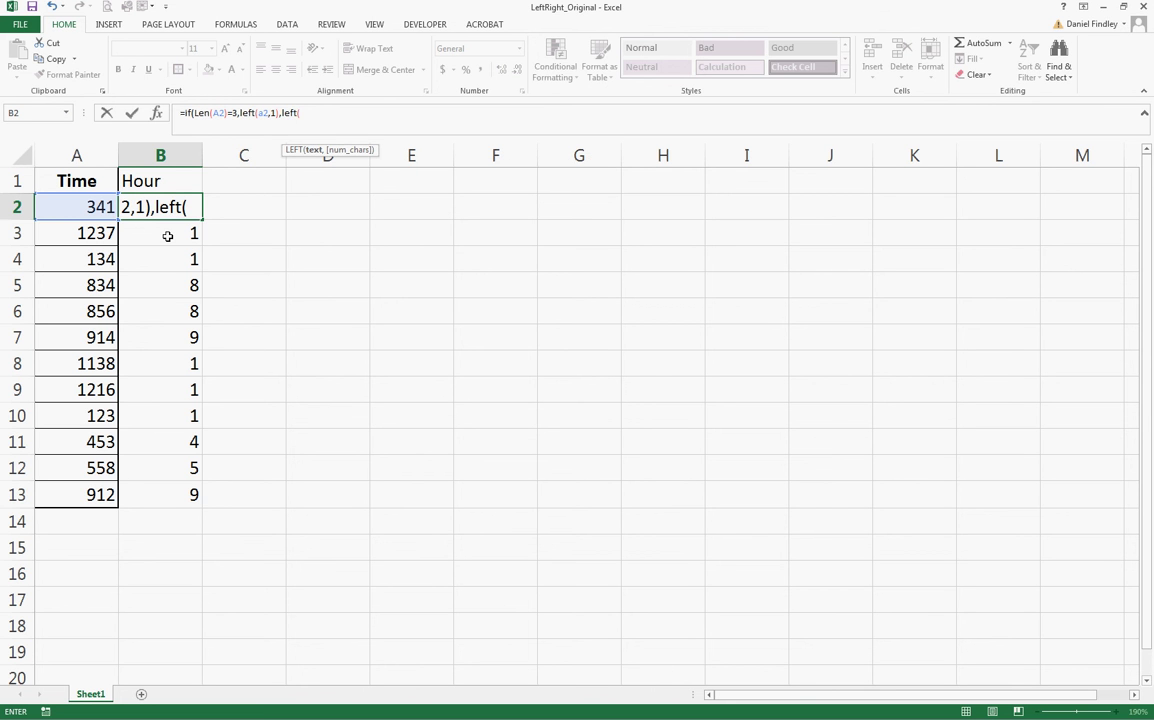
type("a2,2")
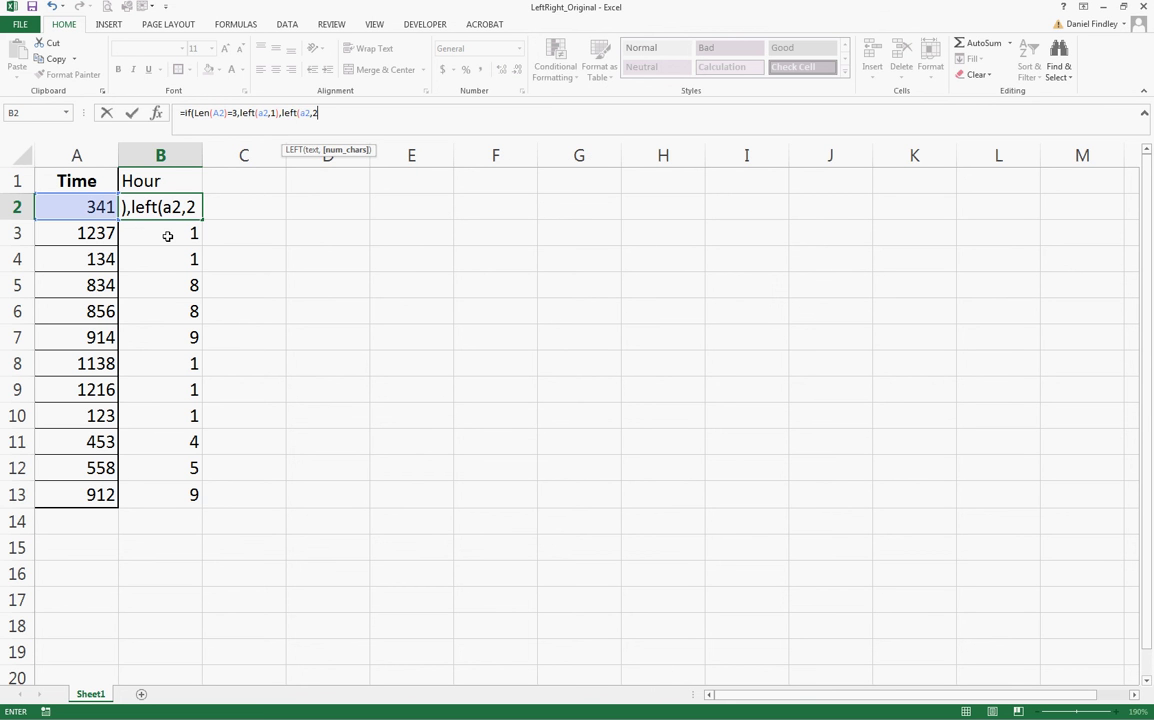
type("))")
Commit the IF/LEFT formula in B2 and copy it down to B13.
key("Return")
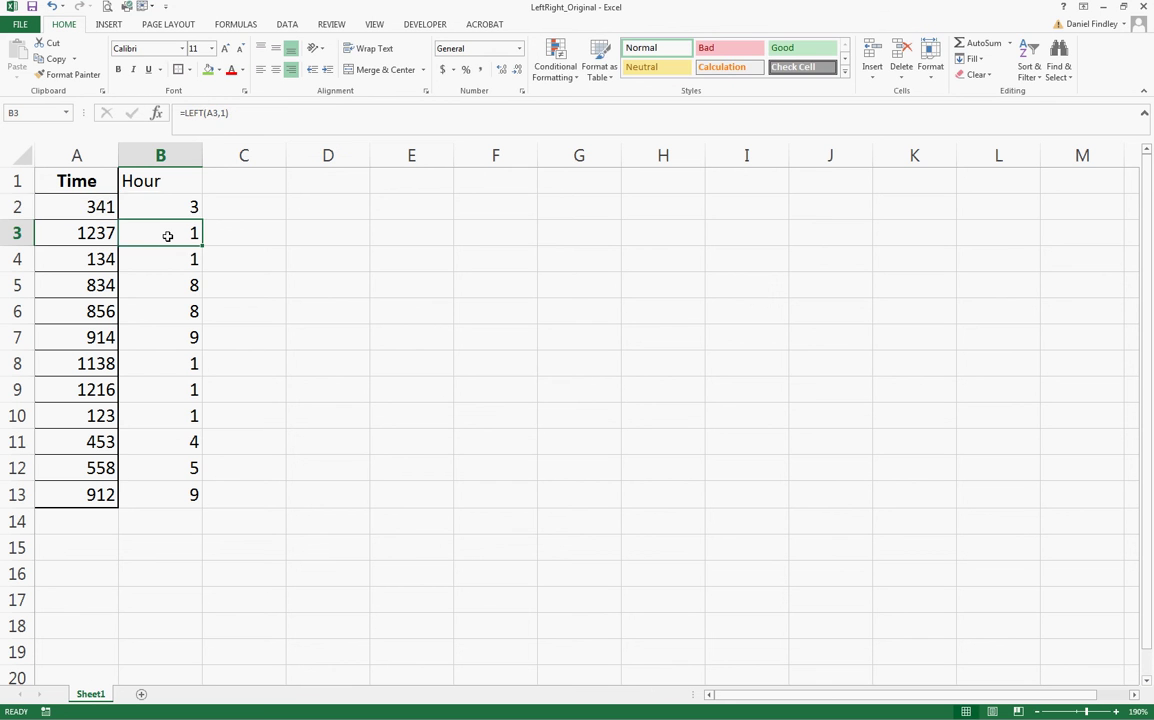
left_click(200, 208)
left_click_drag(202, 208, 195, 494)
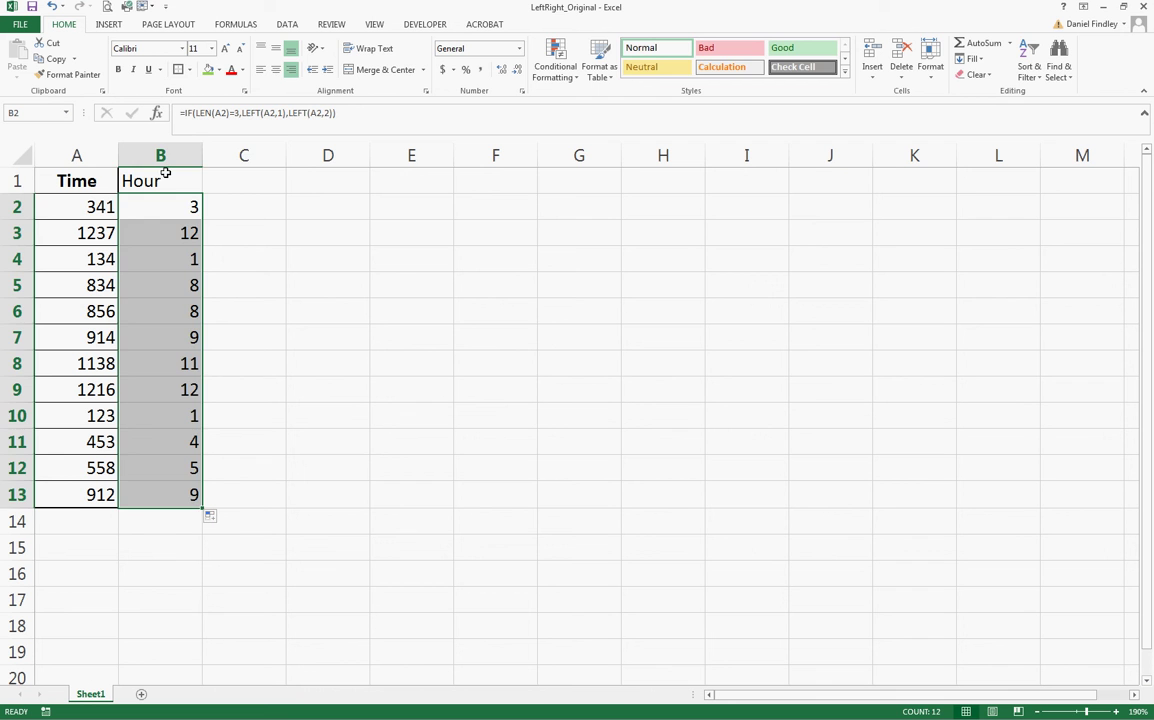
left_click(228, 181)
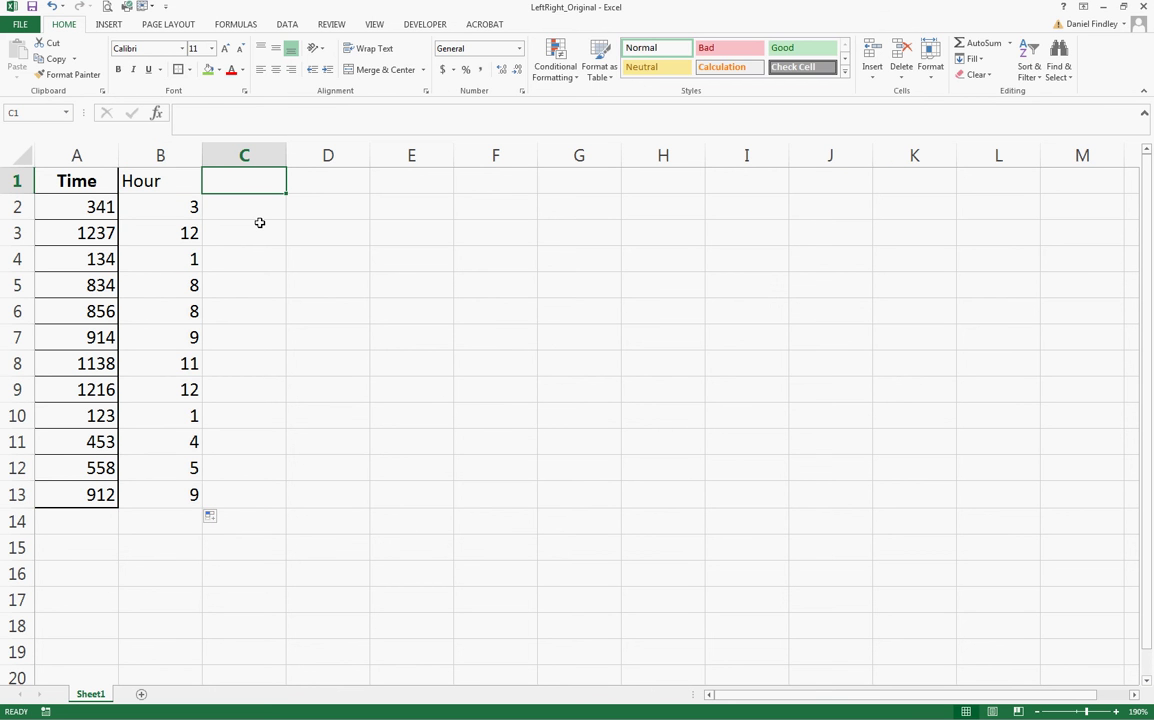
Add the Minute header in C1 and fill =RIGHT(A2,2) down C2:C13.
type("Minute")
key("Return")
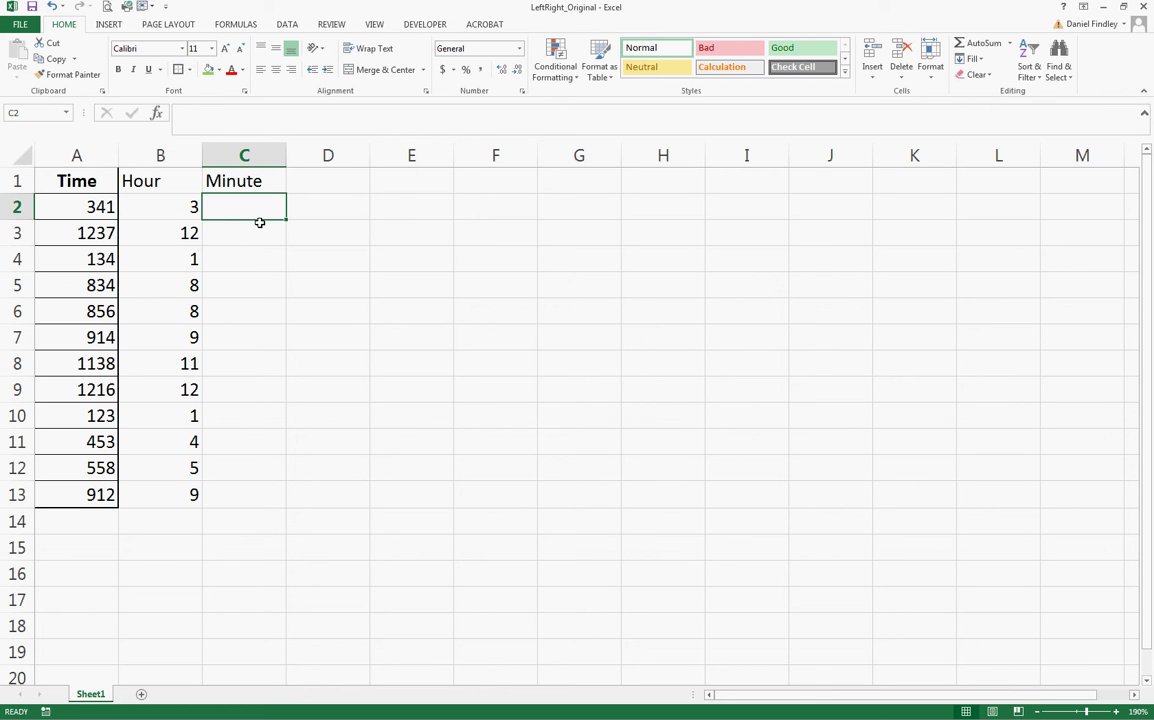
type("=right")
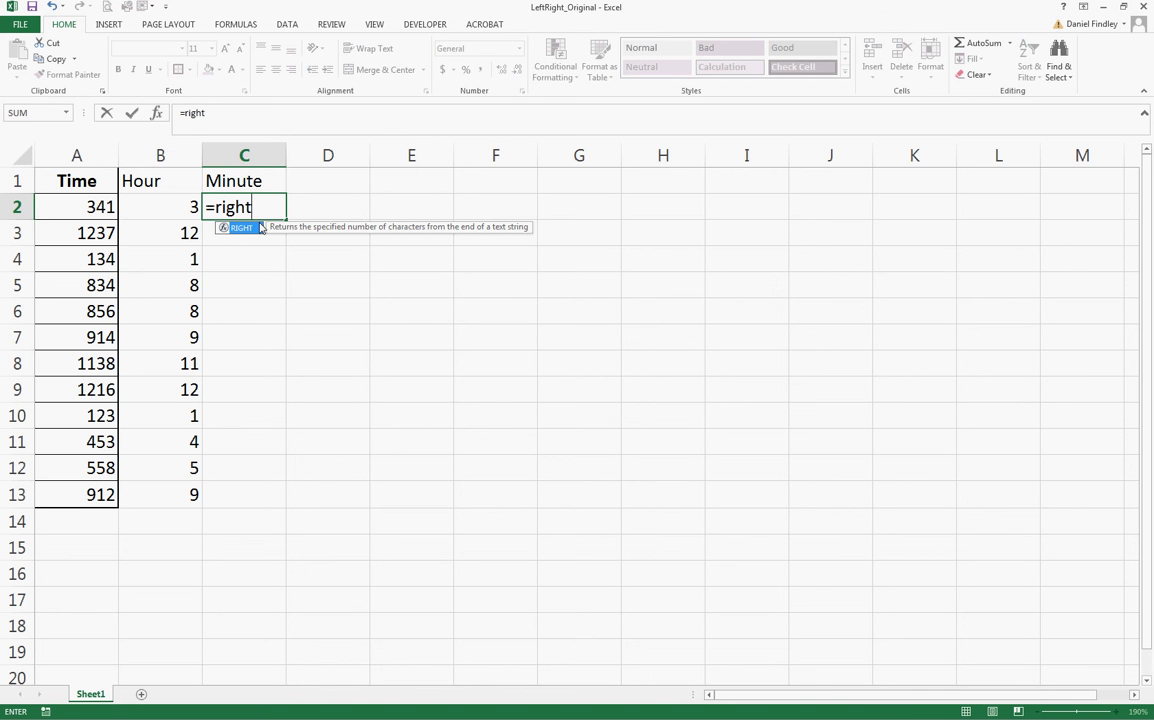
type("(")
left_click(92, 207)
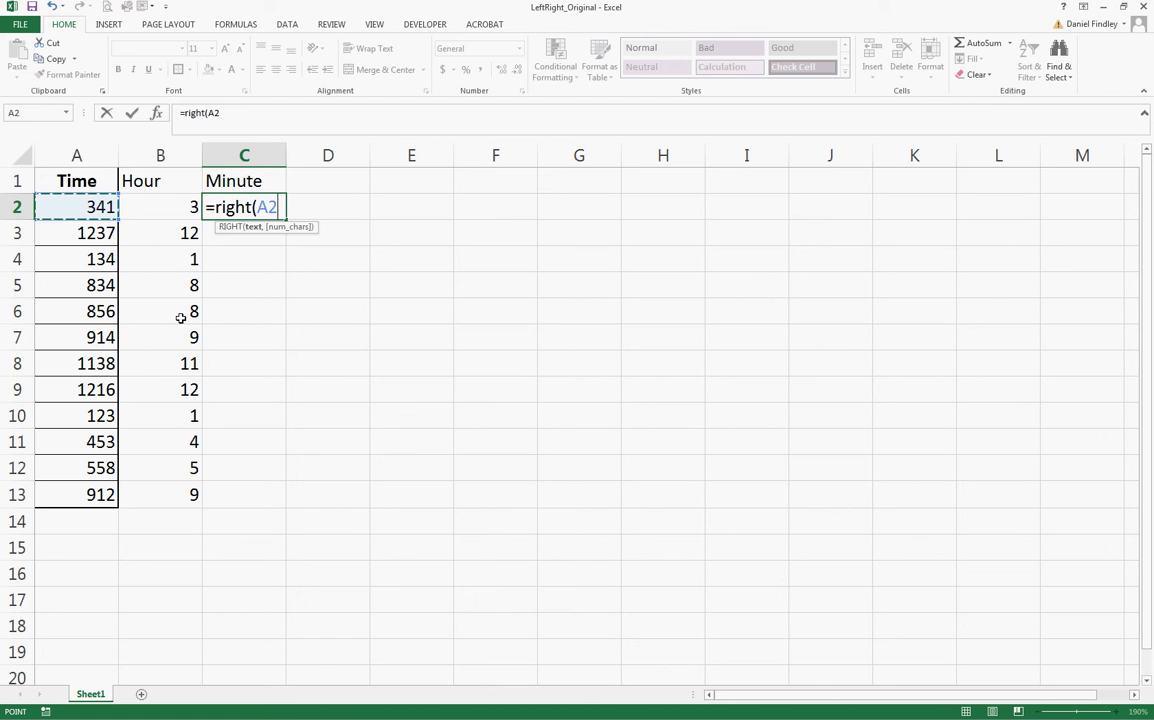
type(",2")
key("Return")
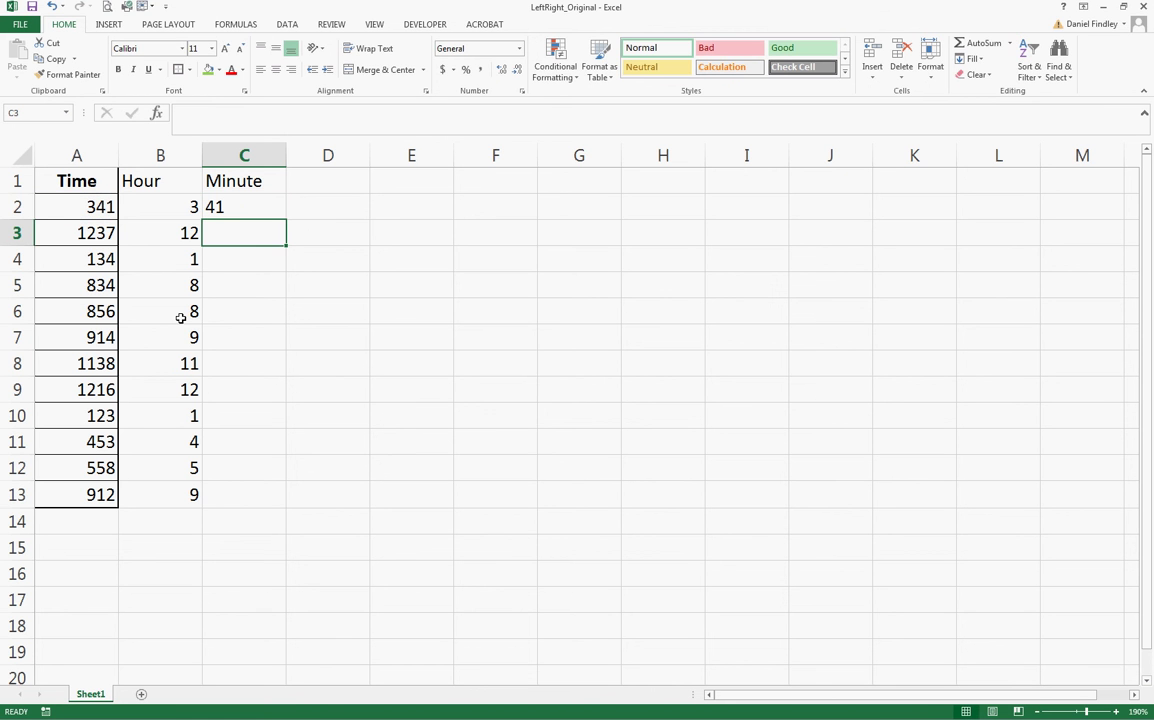
left_click(240, 207)
double_click(286, 219)
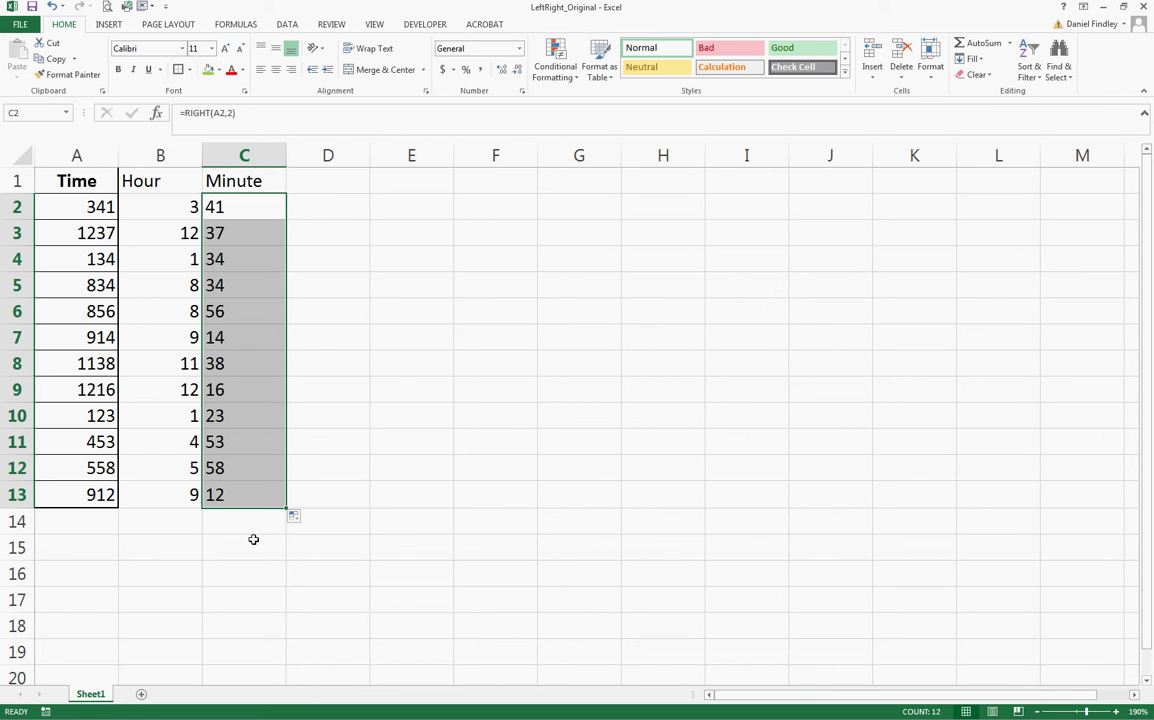
left_click(345, 181)
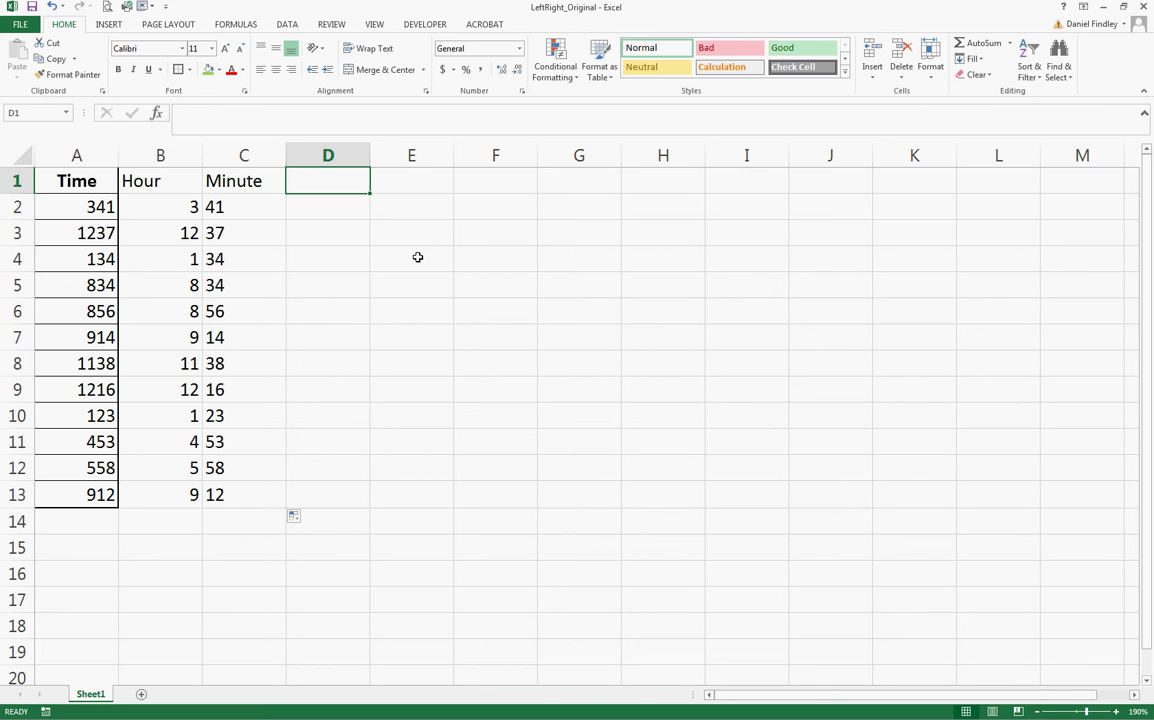
Enter the D1 header as Corrected Time, replacing the first entry Final Time.
type("Final Time")
key("Return")
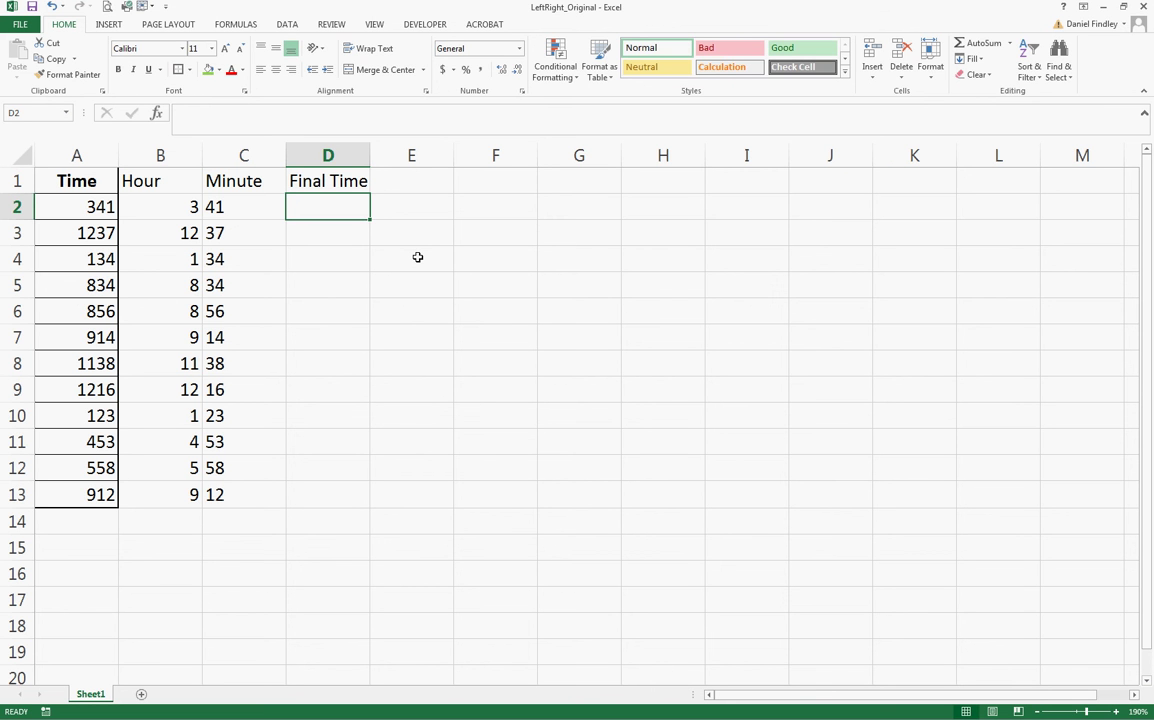
left_click(332, 180)
type("Corre")
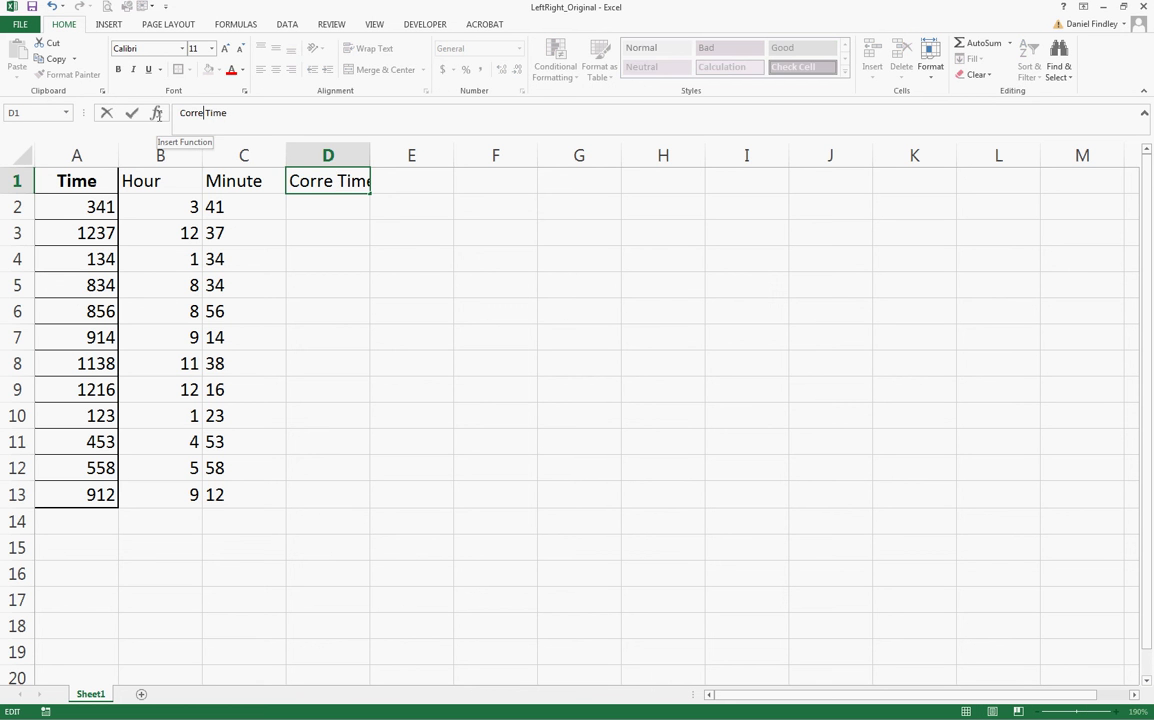
type("cted")
key("Return")
Wrap the D1 header, widen column D, and centre A1:D1 vertically and horizontally.
key("Up")
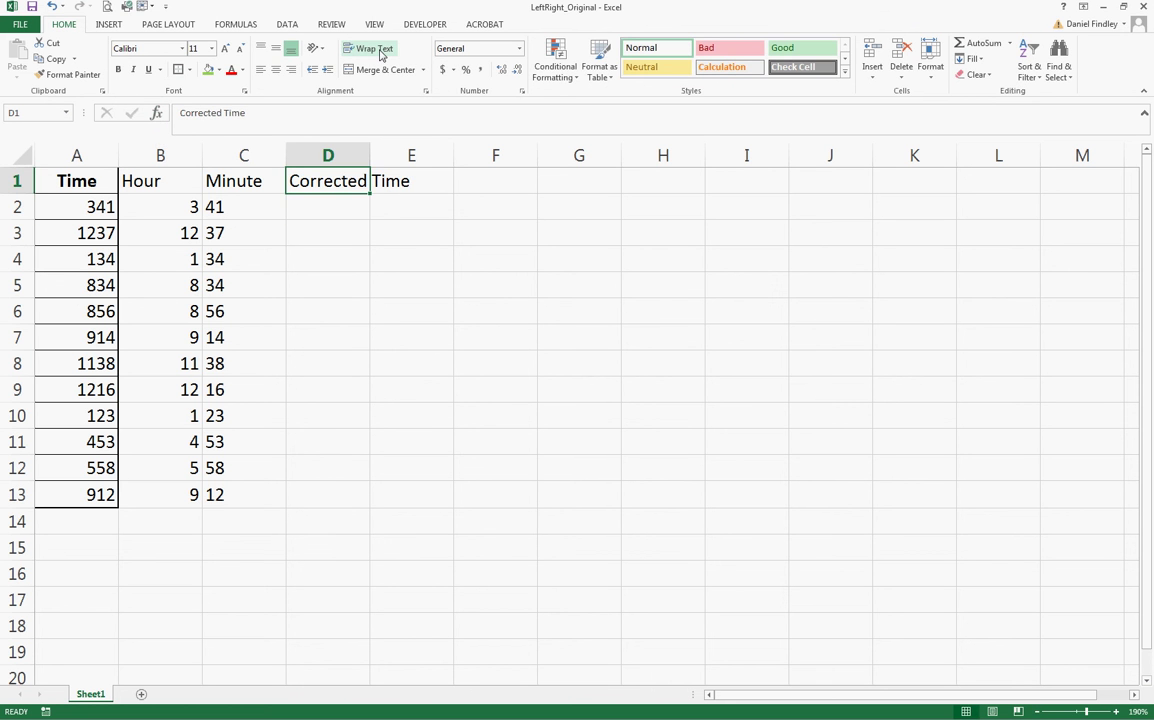
left_click(375, 50)
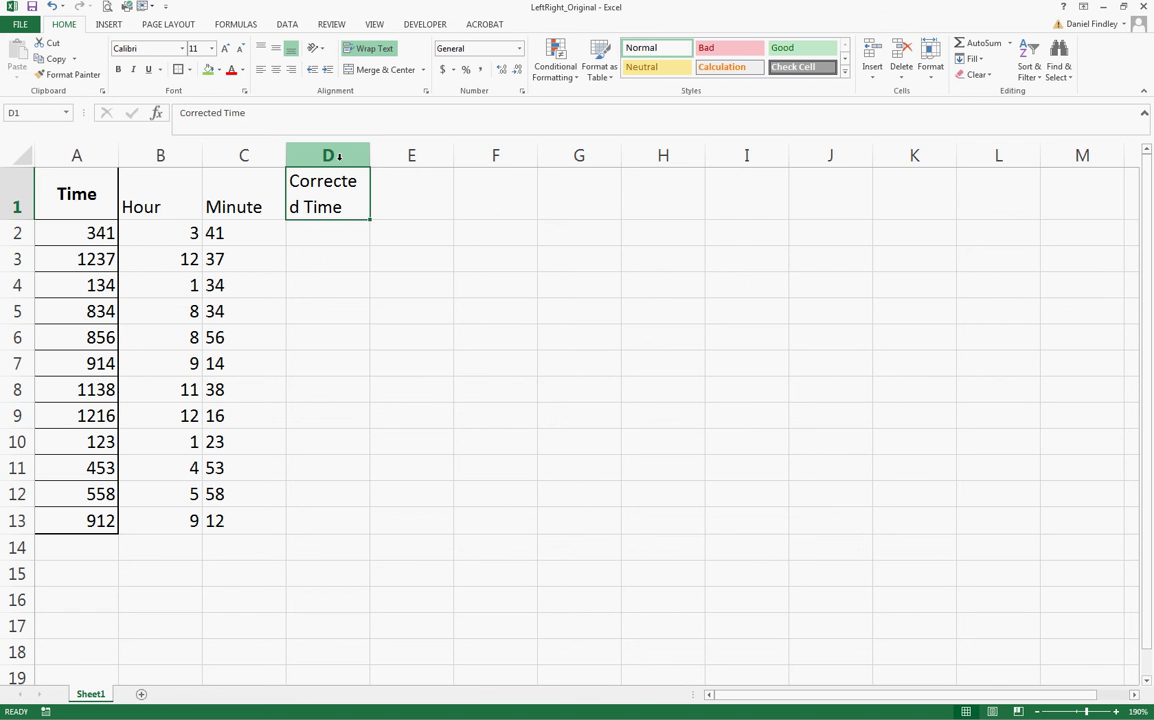
left_click_drag(370, 156, 386, 156)
left_click(343, 233)
key("Up")
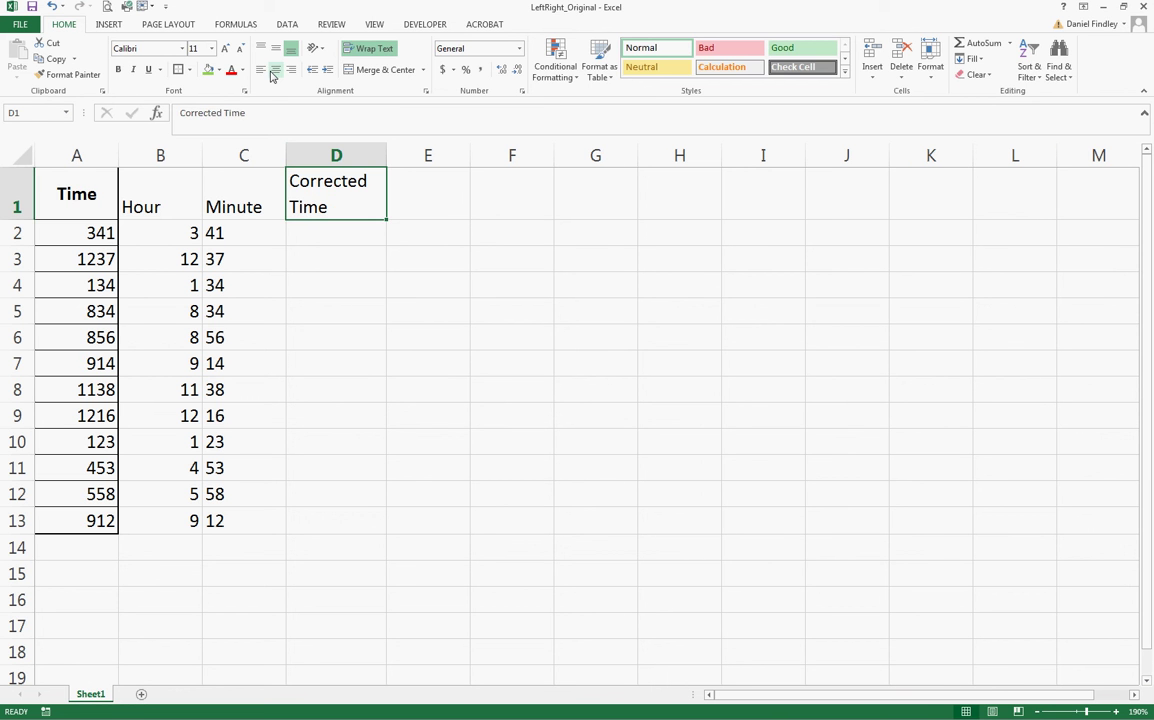
left_click_drag(336, 194, 67, 181)
left_click(276, 48)
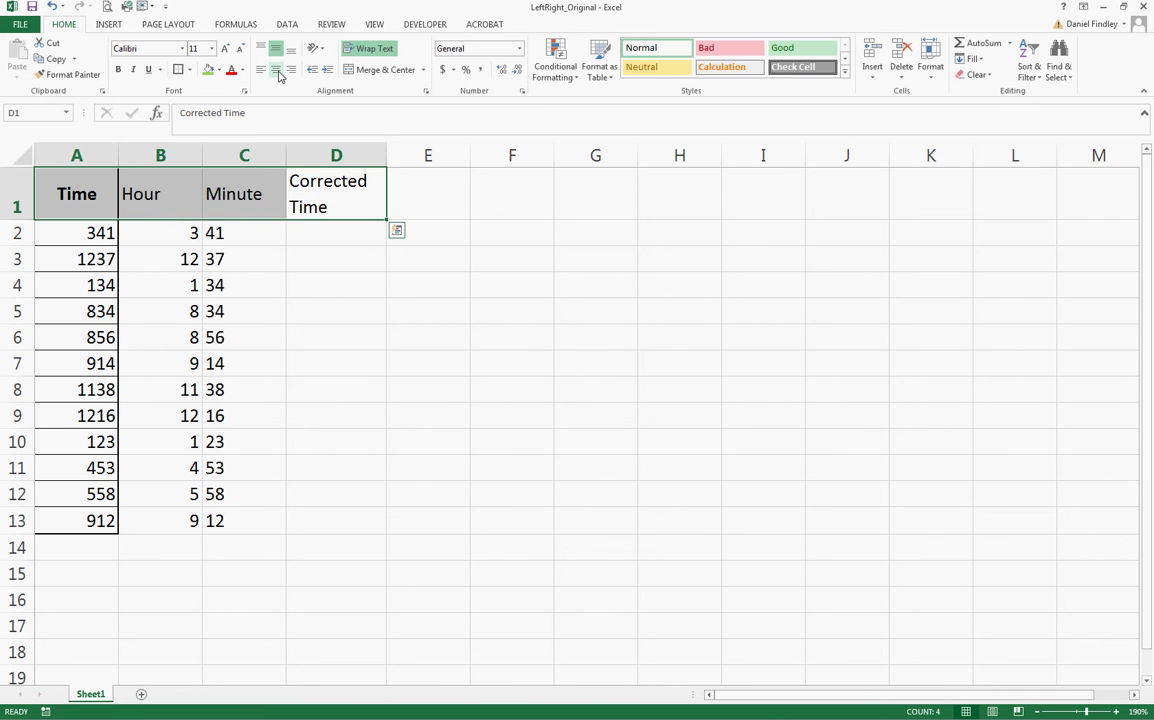
left_click(276, 69)
key("Down")
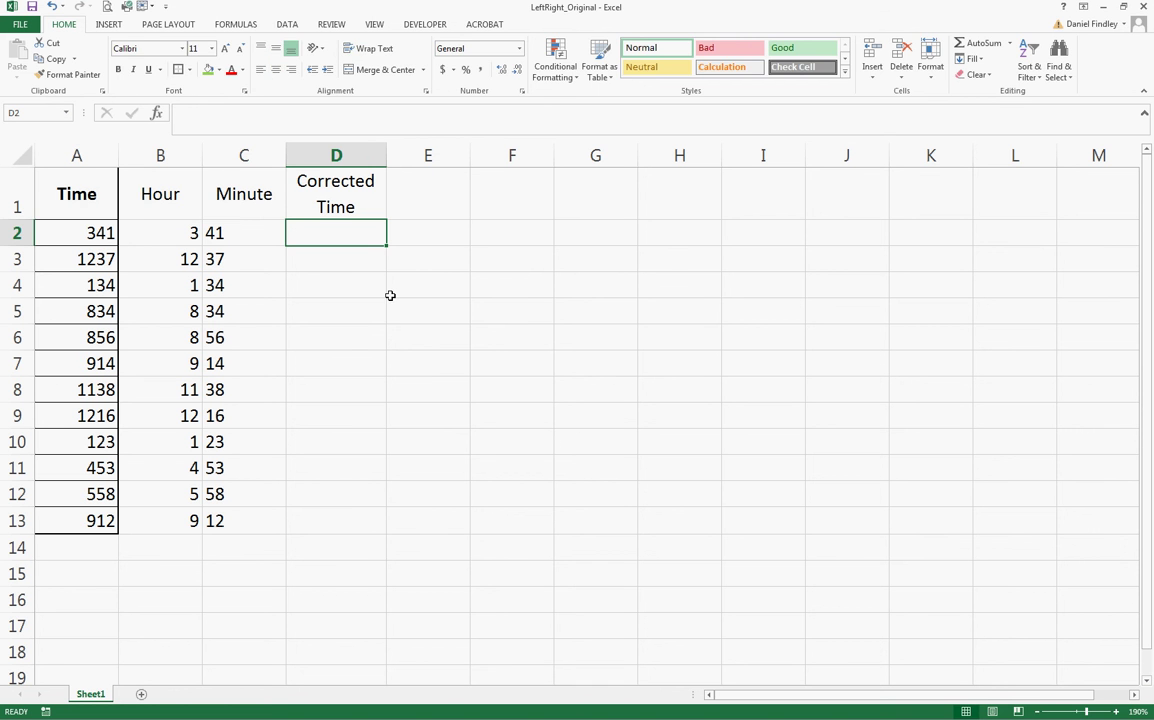
Enter =CONCATENATE(B2,":",C2) in D2 and fill it down to D13.
type("=concatenate(")
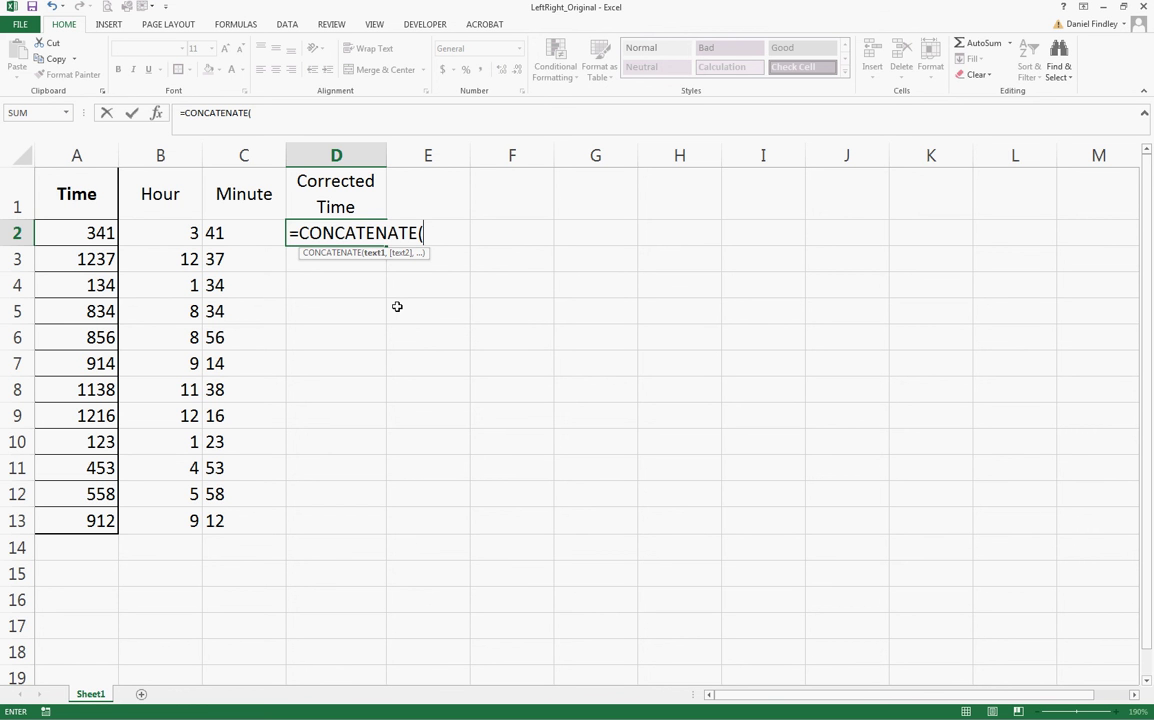
left_click(173, 233)
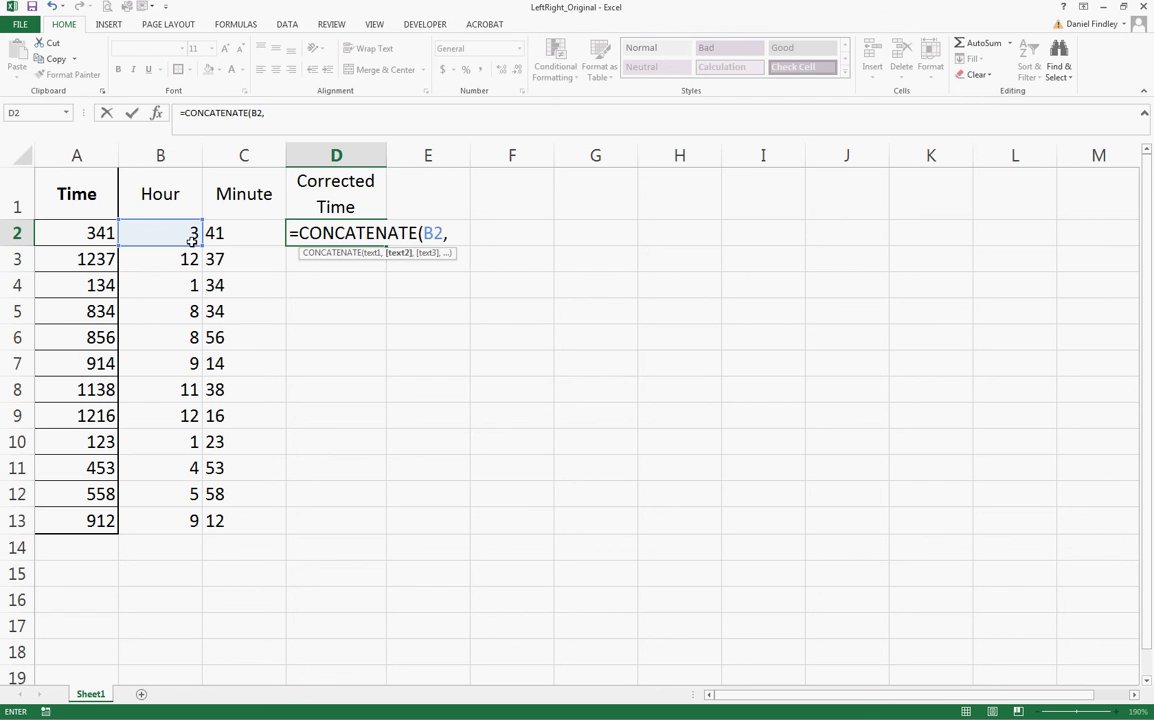
type("\":\",")
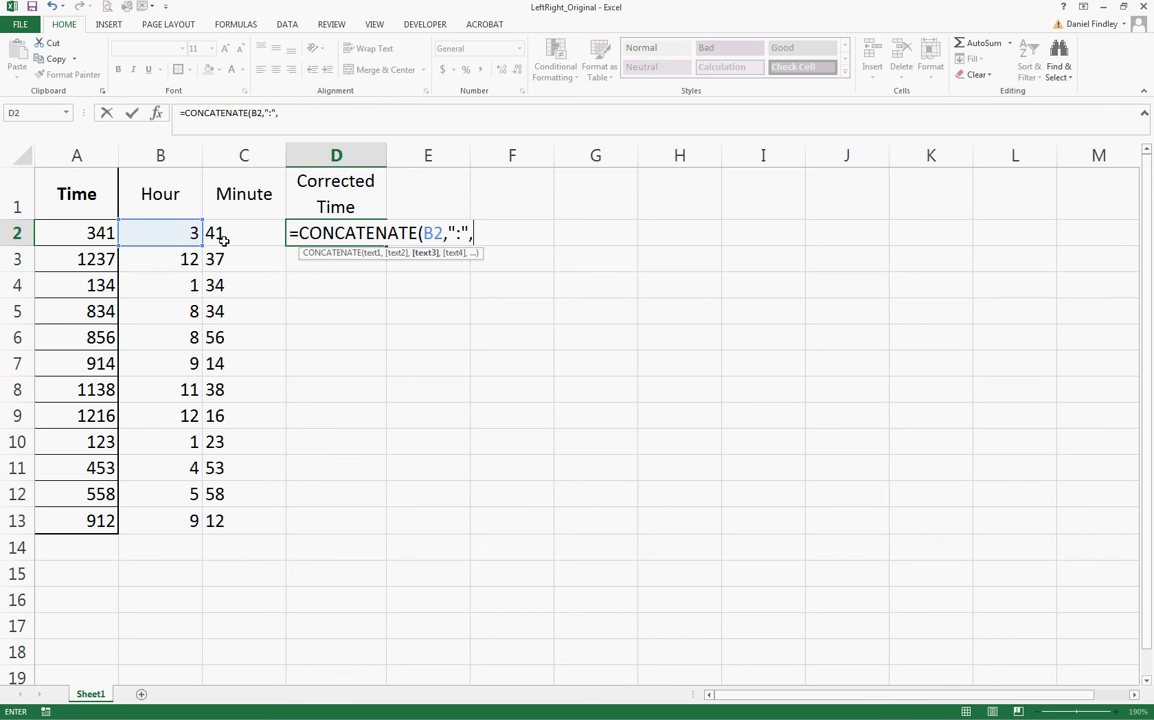
left_click(230, 235)
left_click(230, 235)
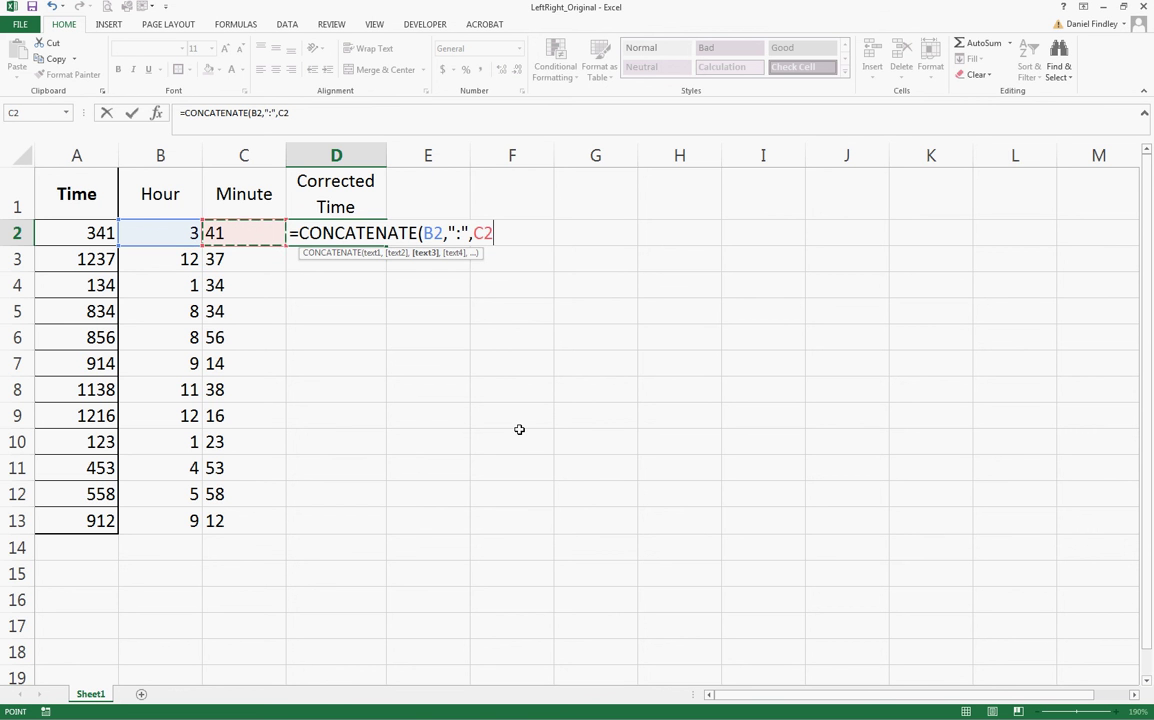
type(")")
key("Return")
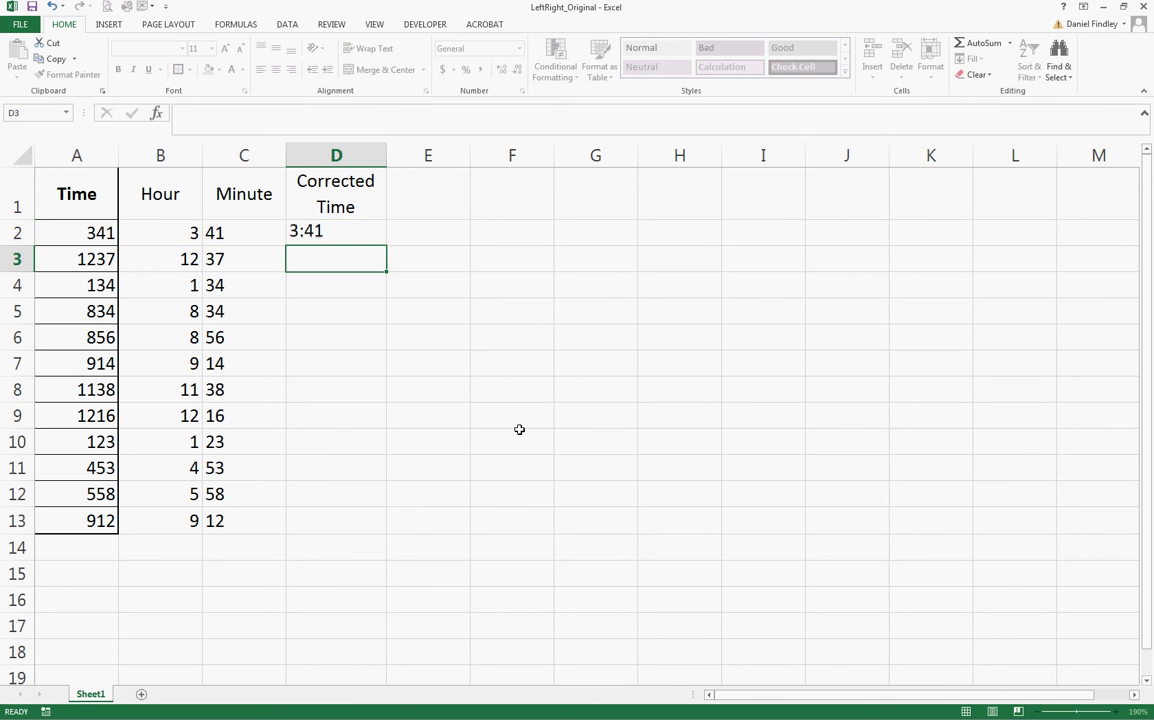
left_click(381, 238)
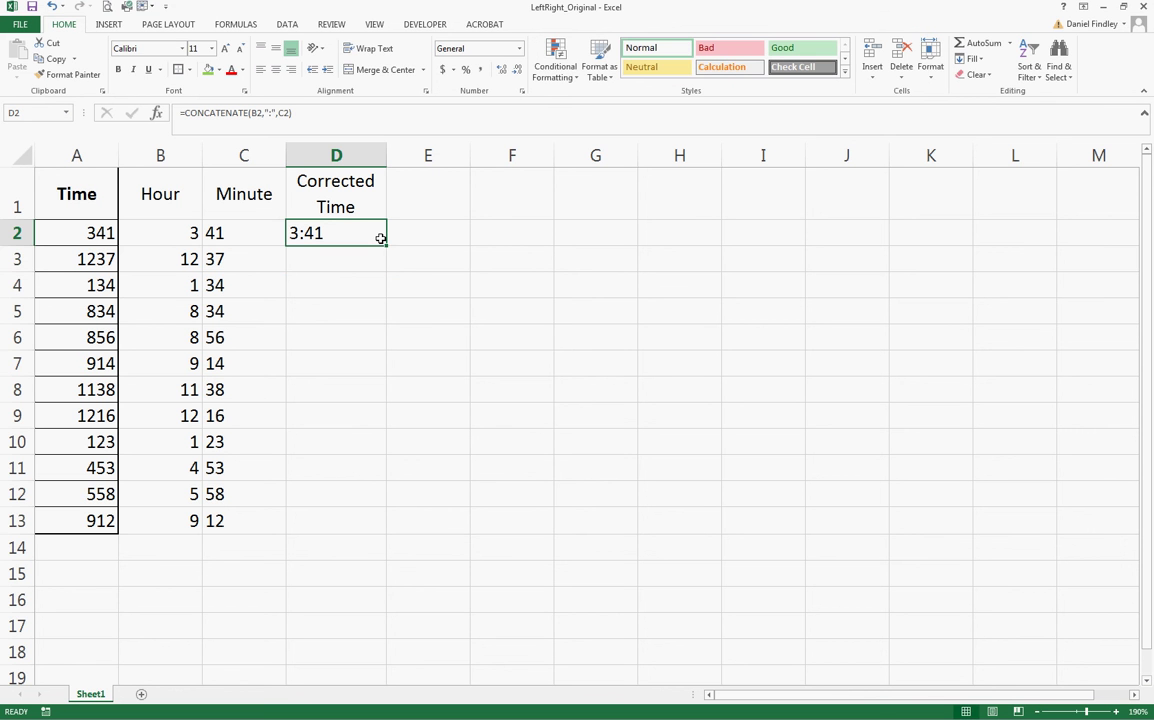
double_click(386, 245)
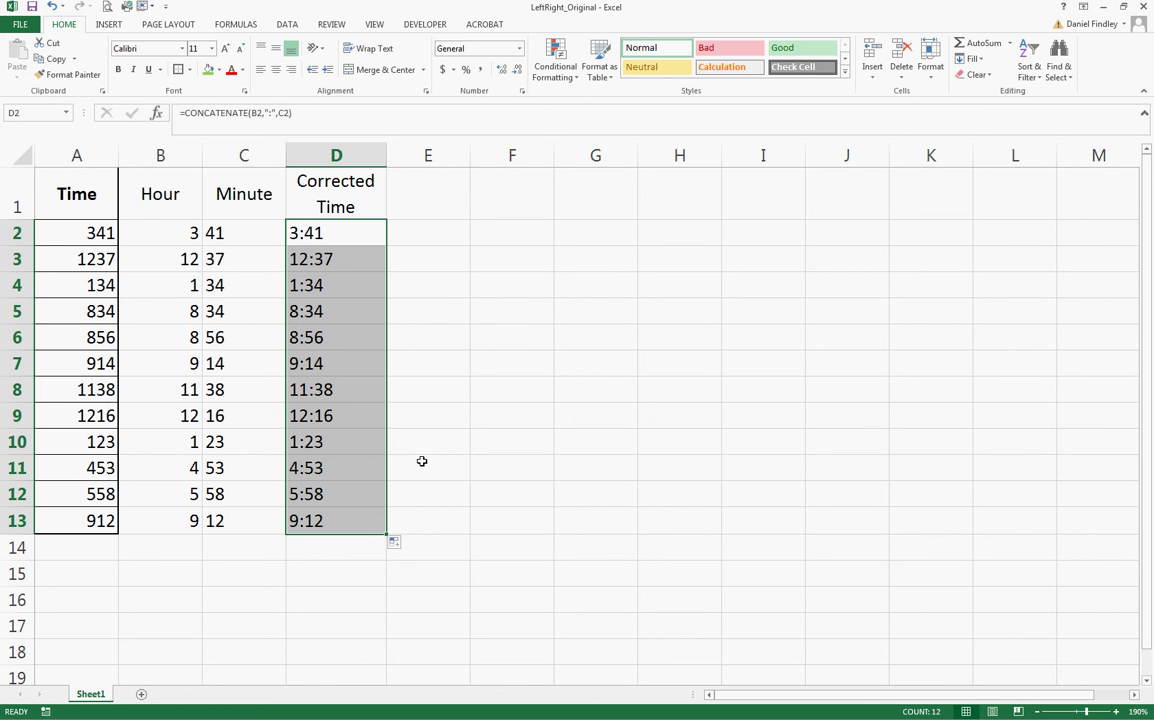
left_click_drag(340, 520, 79, 185)
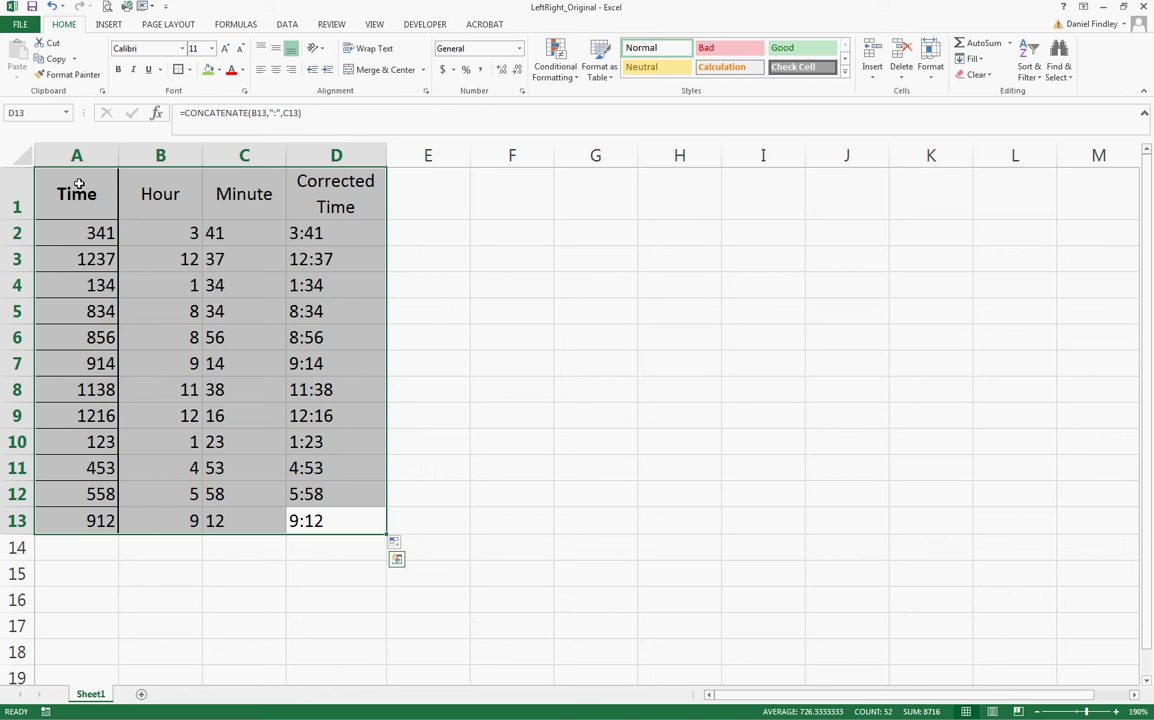
Apply All Borders to A1:D13, and make the A1:D1 headers bold with a Thick Box Border.
left_click(191, 70)
left_click(176, 193)
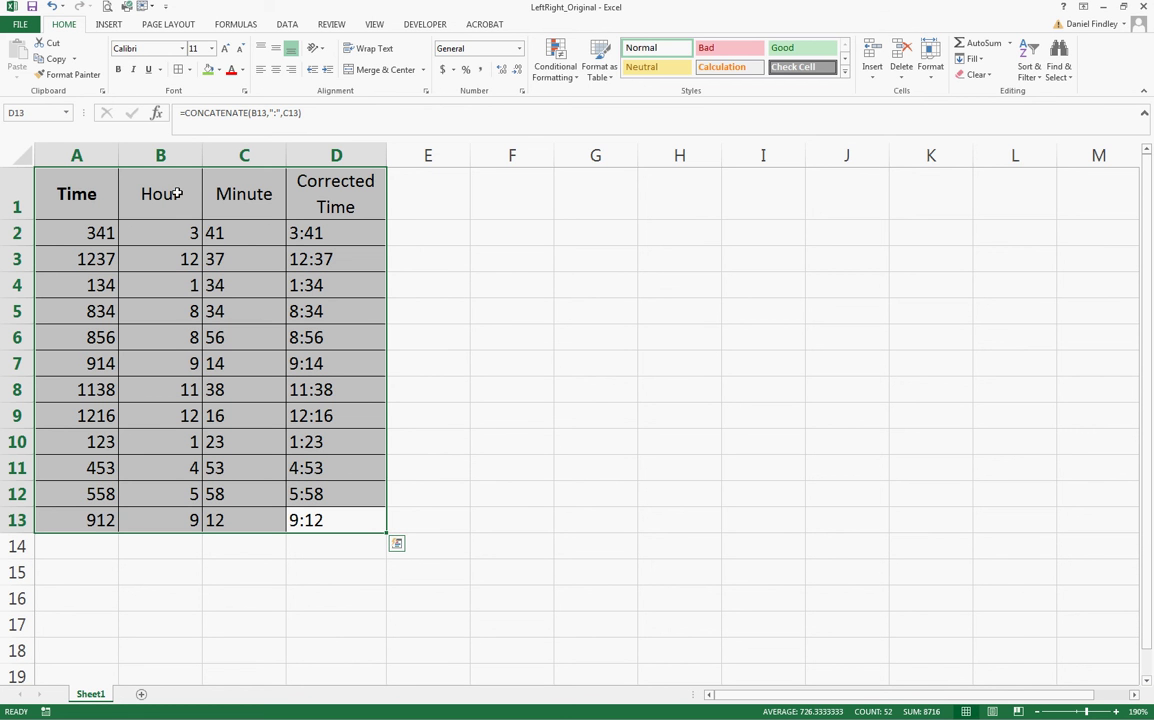
left_click_drag(76, 193, 336, 193)
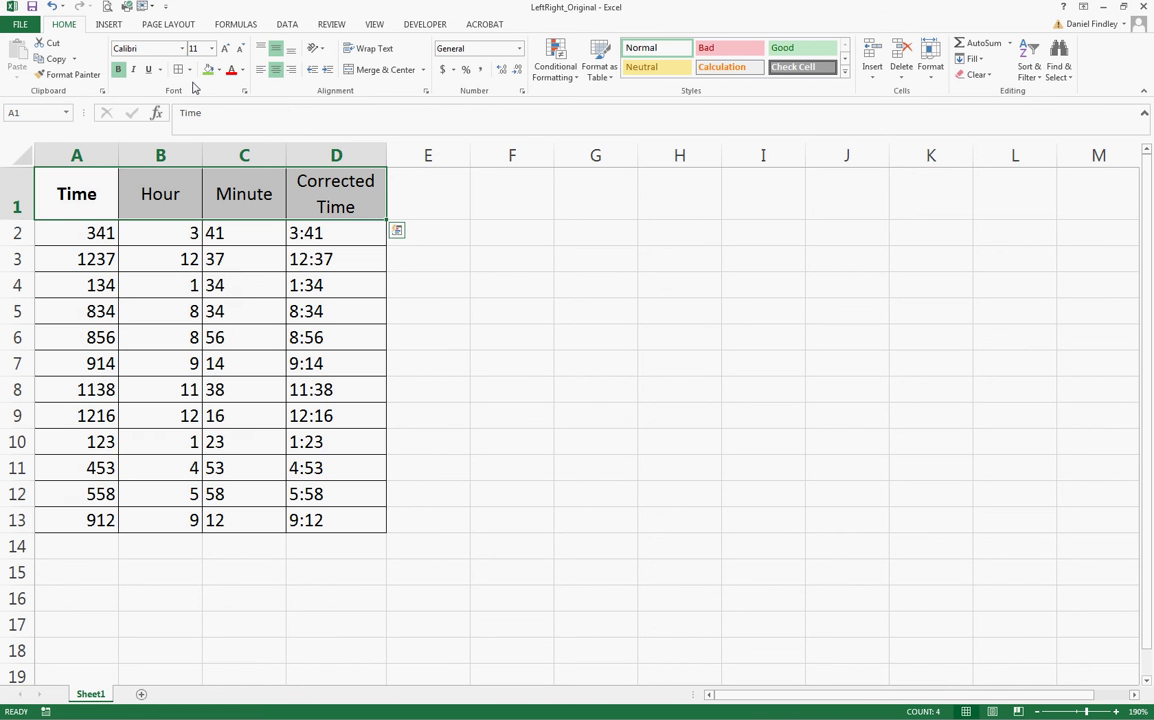
left_click(120, 70)
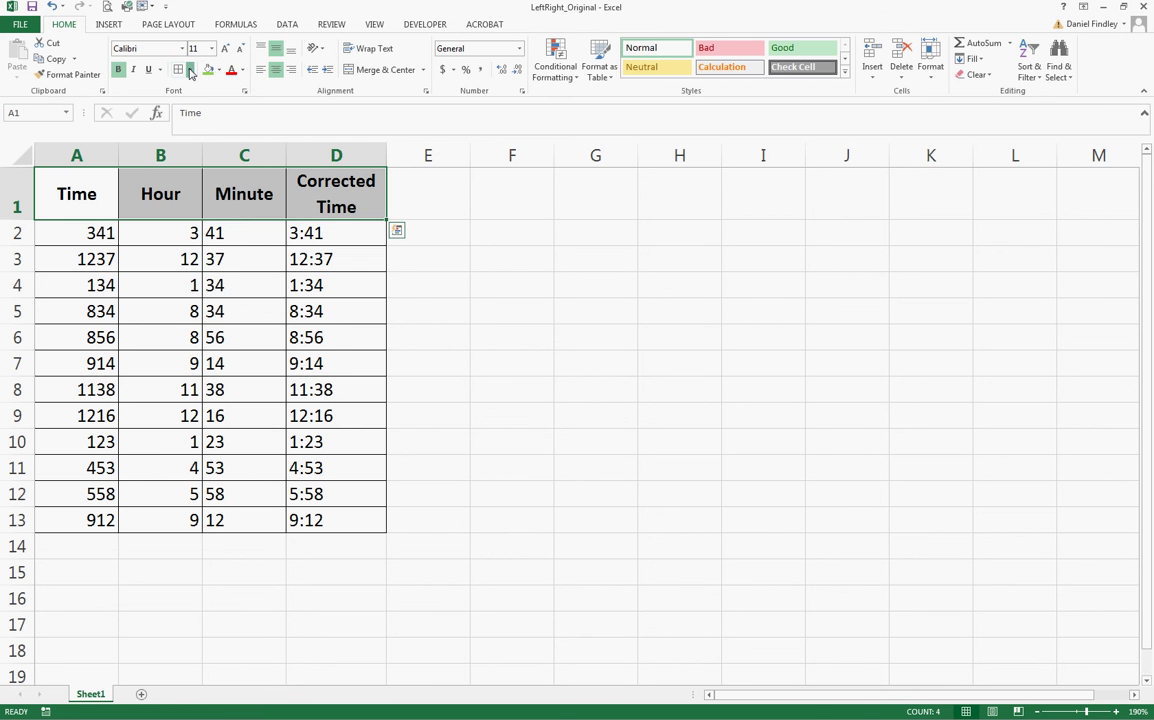
left_click(191, 70)
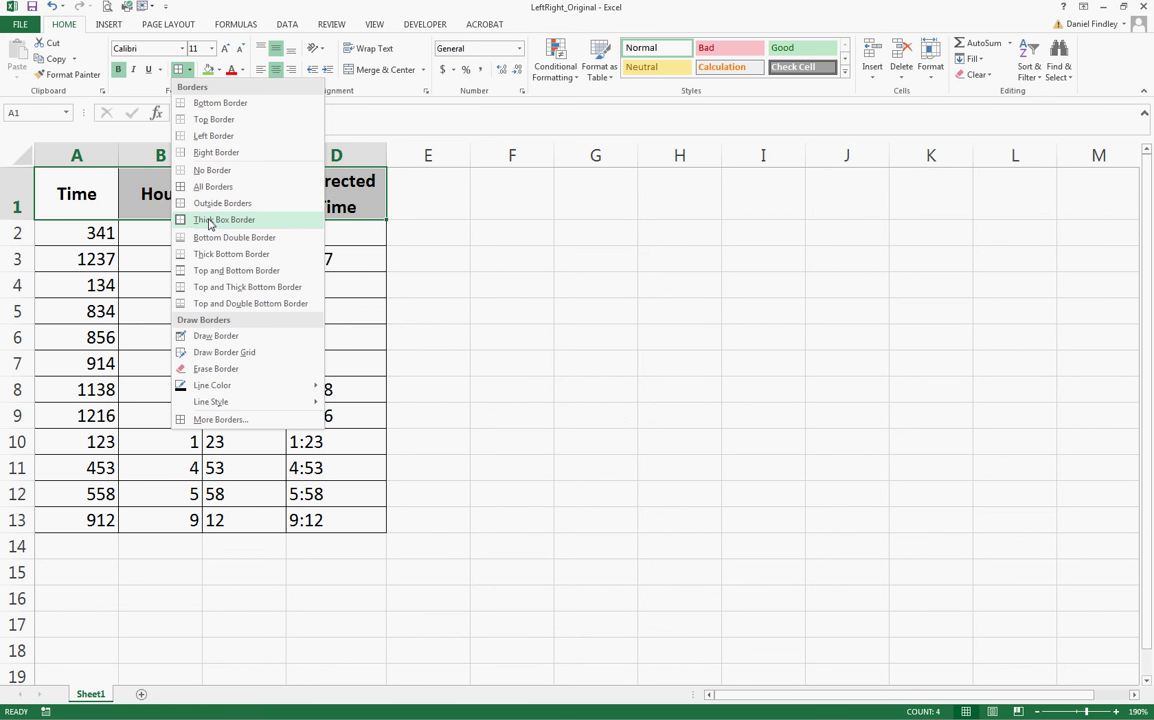
left_click(222, 219)
left_click_drag(76, 194, 340, 521)
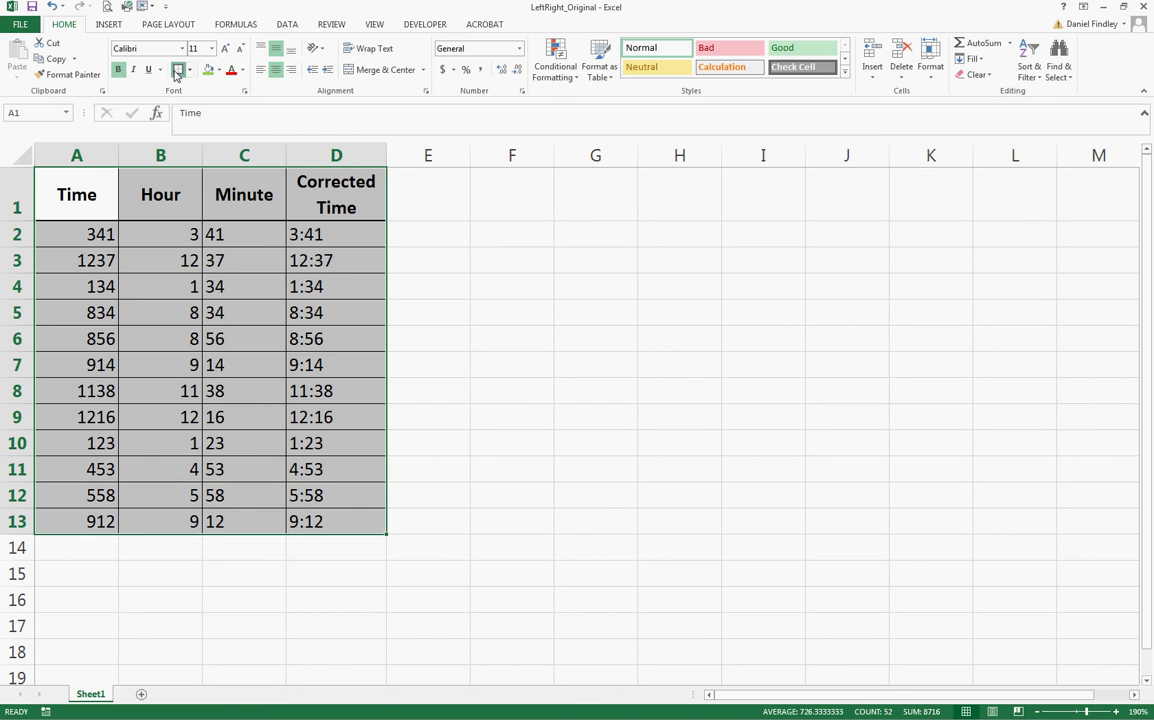
left_click(602, 377)
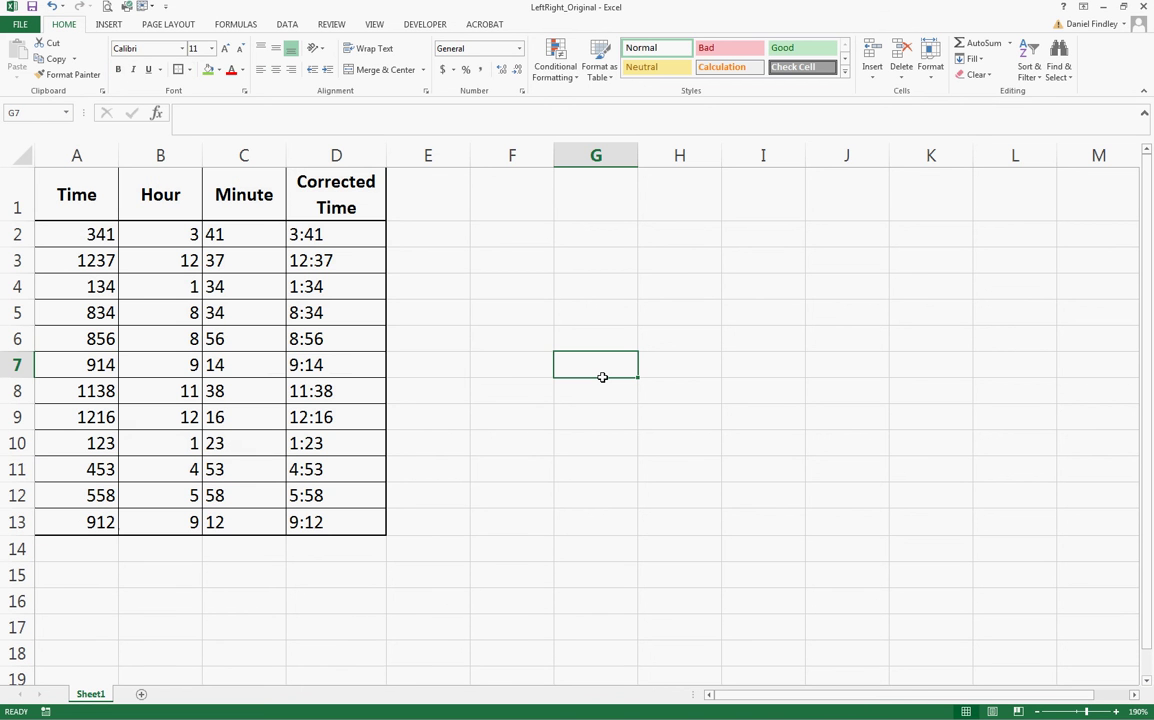